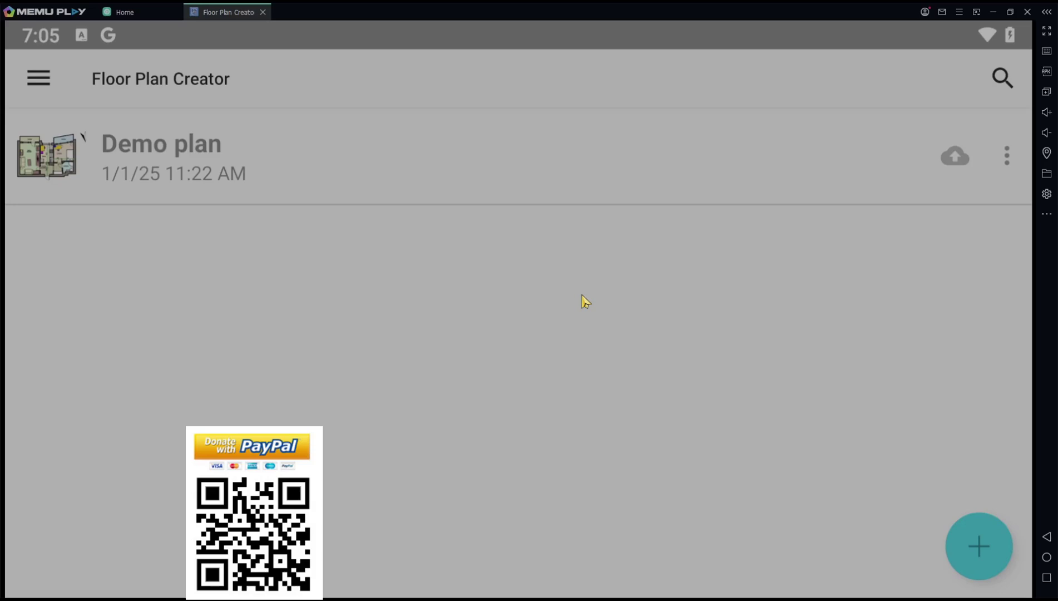
Start a new plan with a 400 × 400 cm square room in the middle.
{"action": "left_click", "coordinate": [978, 546]}
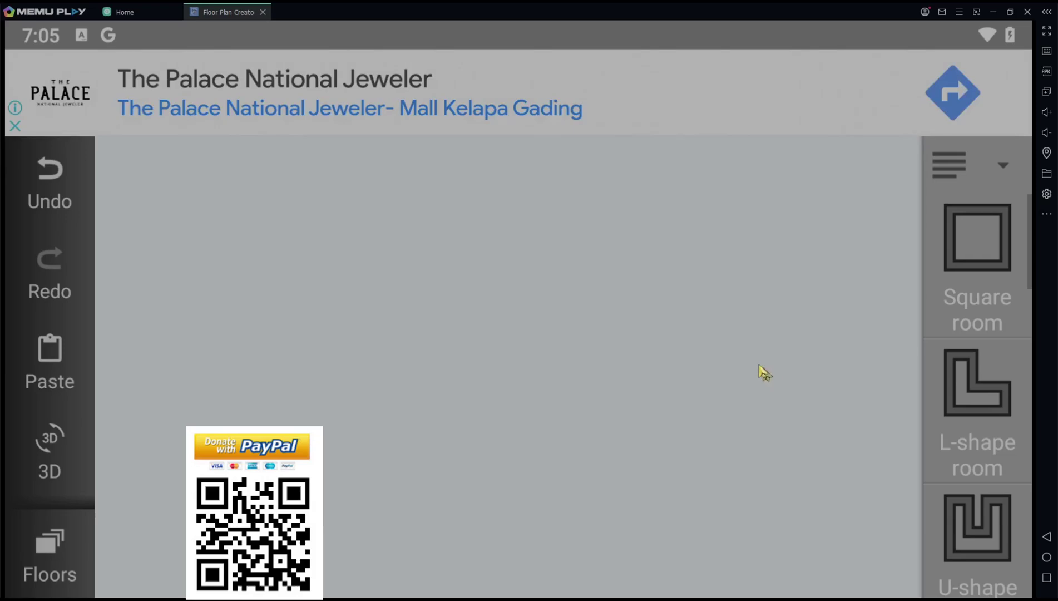
{"action": "left_click_drag", "start_coordinate": [987, 302], "coordinate": [542, 393]}
{"action": "left_click", "coordinate": [520, 367]}
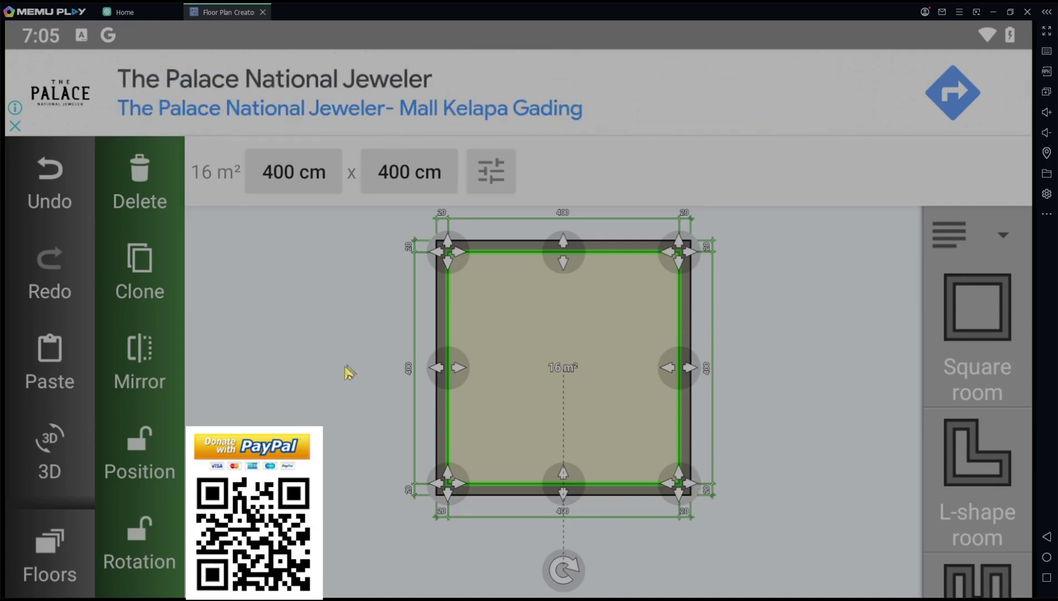
{"action": "left_click", "coordinate": [326, 384]}
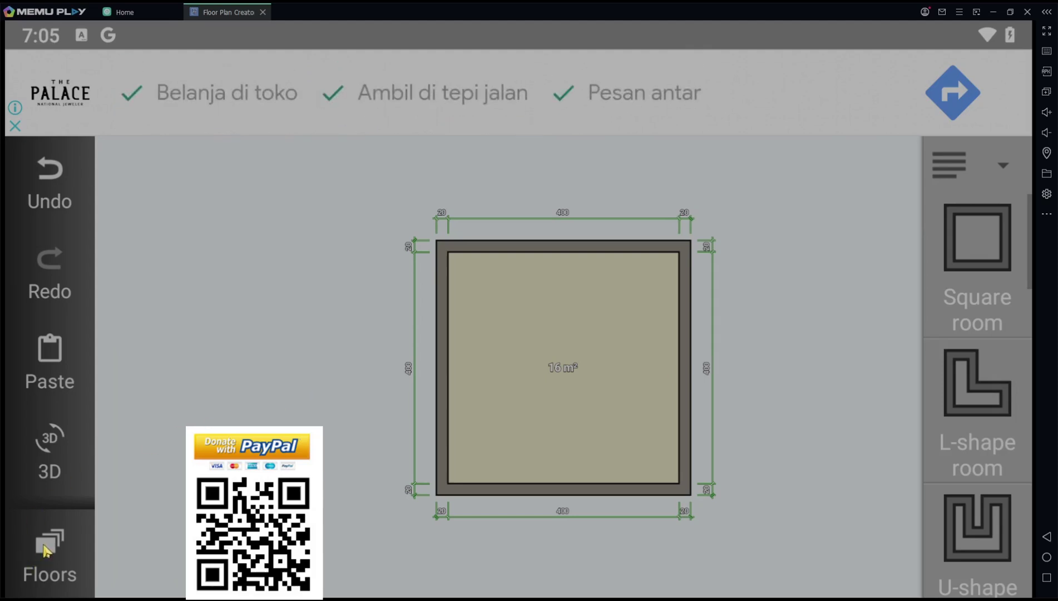
Add an empty 1st floor above the ground floor.
{"action": "left_click", "coordinate": [46, 551]}
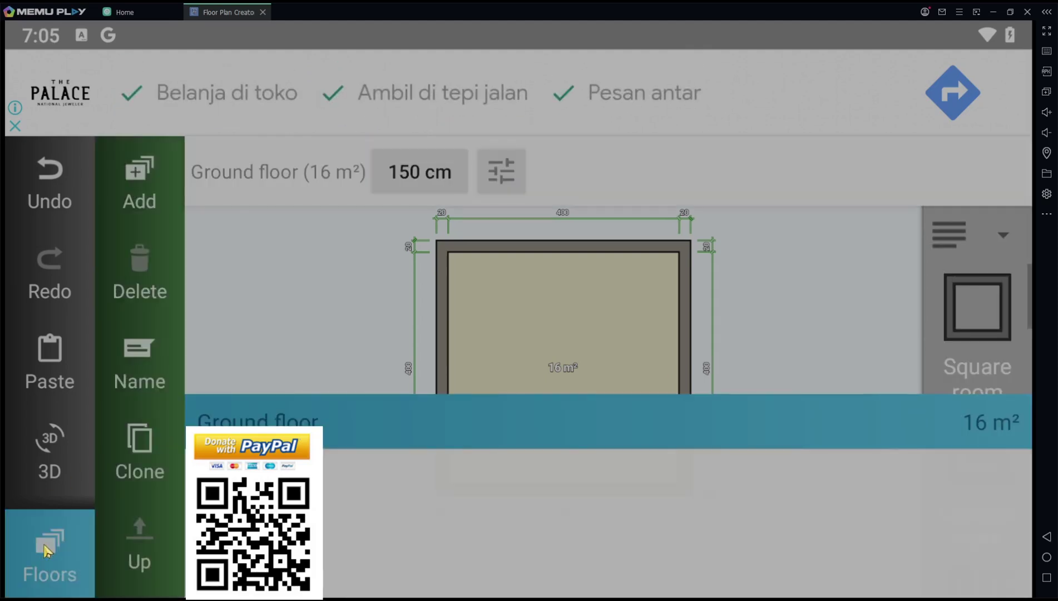
{"action": "left_click", "coordinate": [147, 178]}
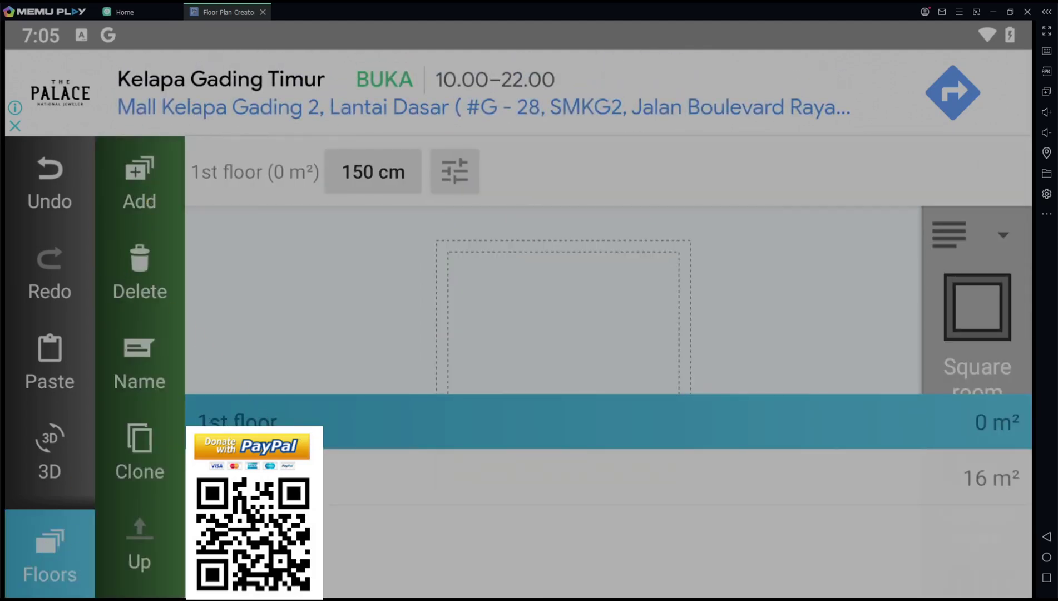
{"action": "left_click", "coordinate": [406, 382]}
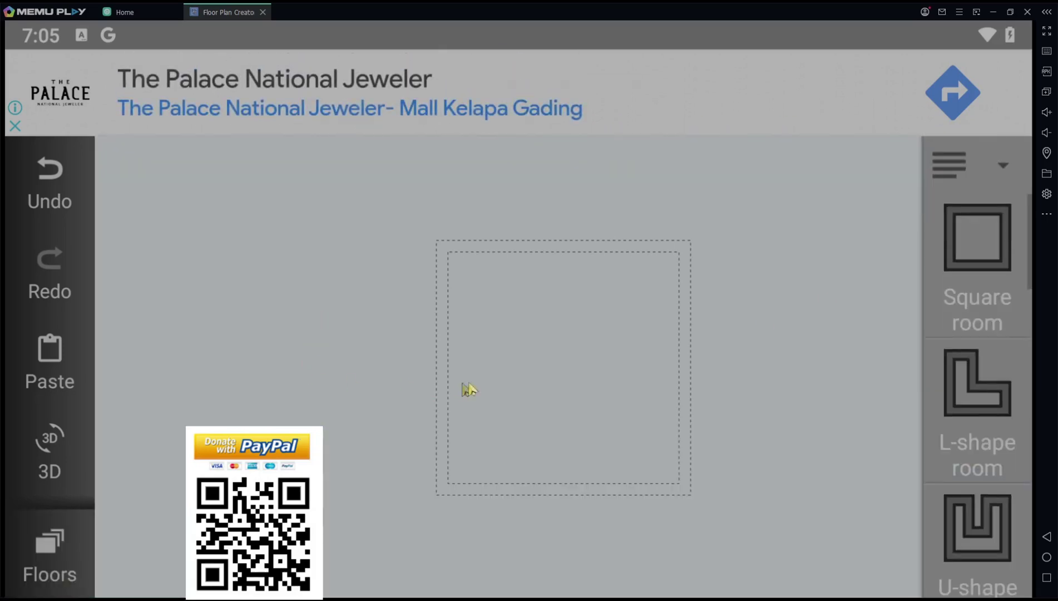
Place a 100 × 100 cm Box from the General category inside the room outline.
{"action": "left_click", "coordinate": [1004, 165]}
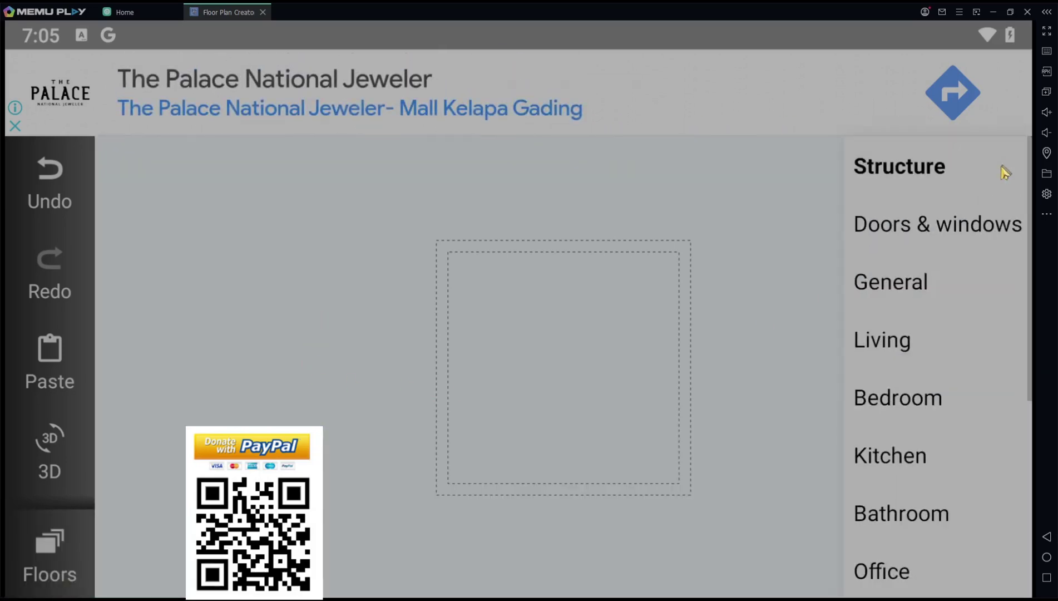
{"action": "left_click", "coordinate": [892, 286]}
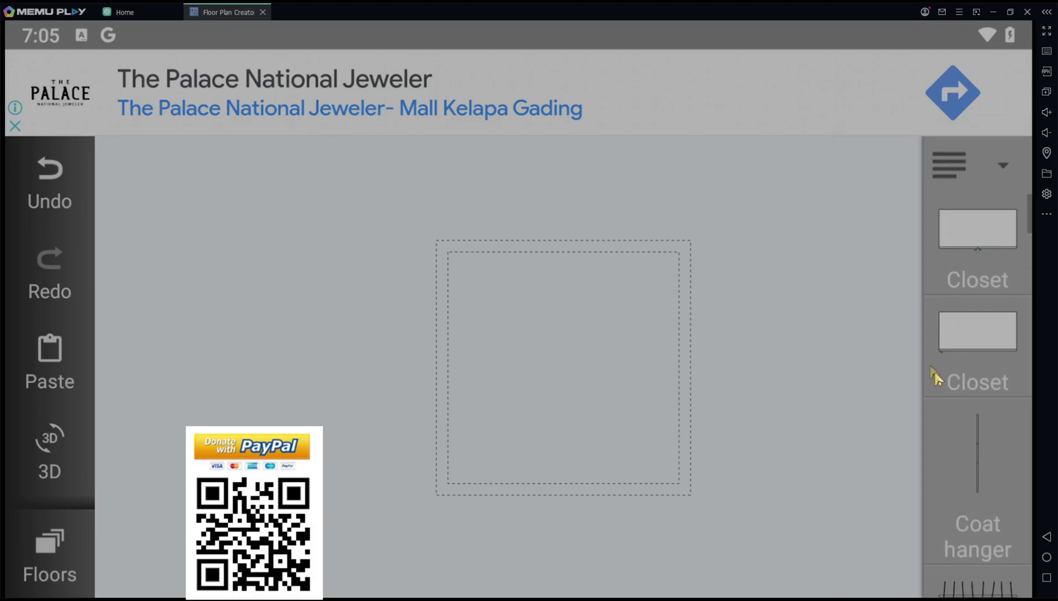
{"action": "scroll", "coordinate": [967, 385], "scroll_direction": "down", "scroll_amount": 15}
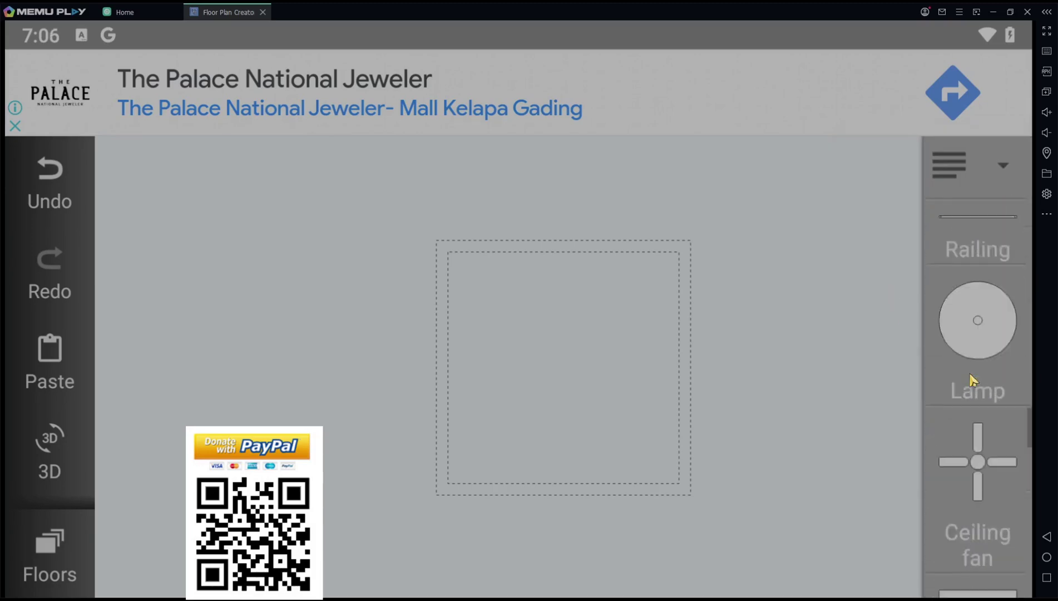
{"action": "scroll", "coordinate": [973, 381], "scroll_direction": "down", "scroll_amount": 12}
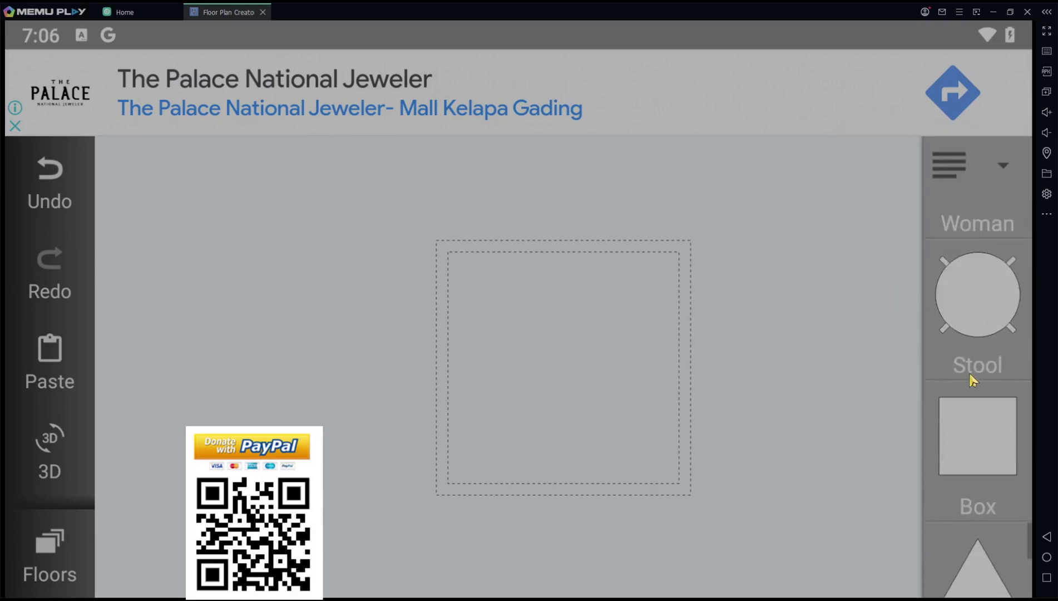
{"action": "left_click_drag", "start_coordinate": [986, 423], "coordinate": [673, 410]}
{"action": "mouse_move", "coordinate": [1006, 435]}
{"action": "left_mouse_down"}
{"action": "mouse_move", "coordinate": [621, 409]}
{"action": "mouse_move", "coordinate": [607, 379]}
{"action": "left_mouse_up"}
Resize the box to 20 × 220 cm and set it against the lower right wall.
{"action": "left_click", "coordinate": [389, 175]}
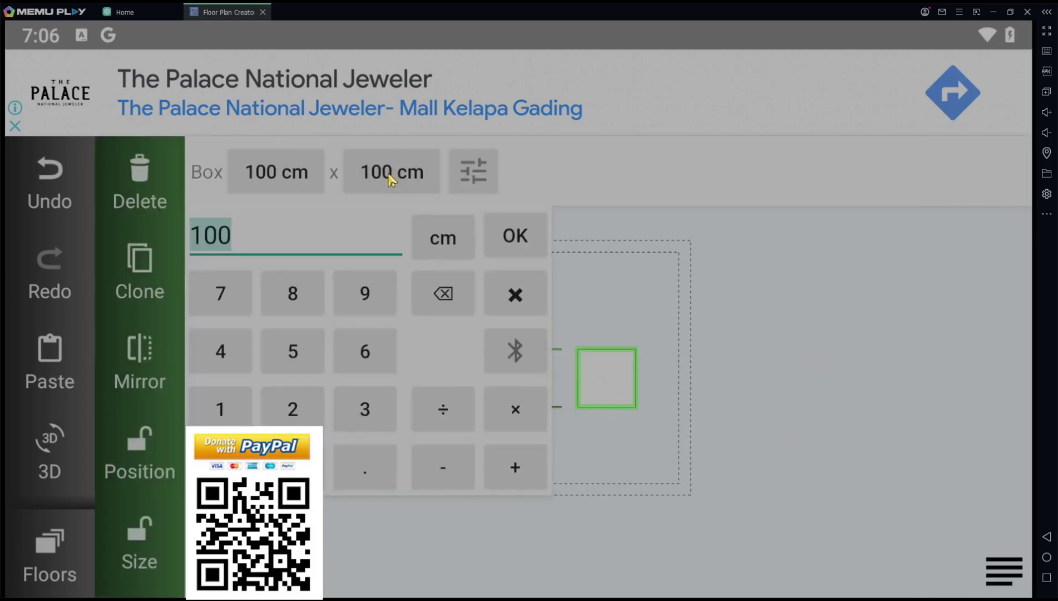
{"action": "type", "text": "220"}
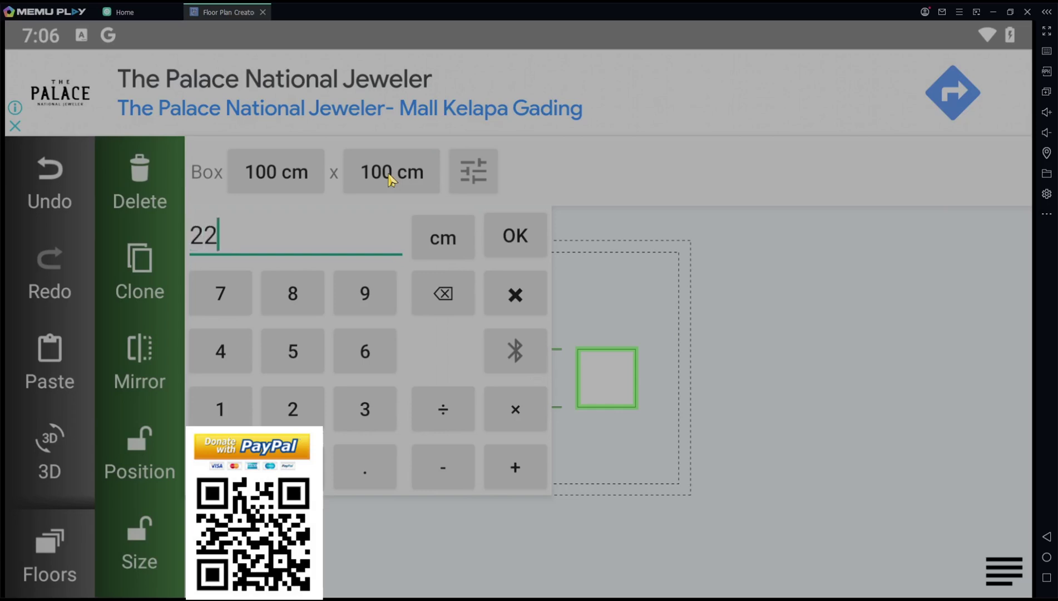
{"action": "left_click", "coordinate": [513, 236]}
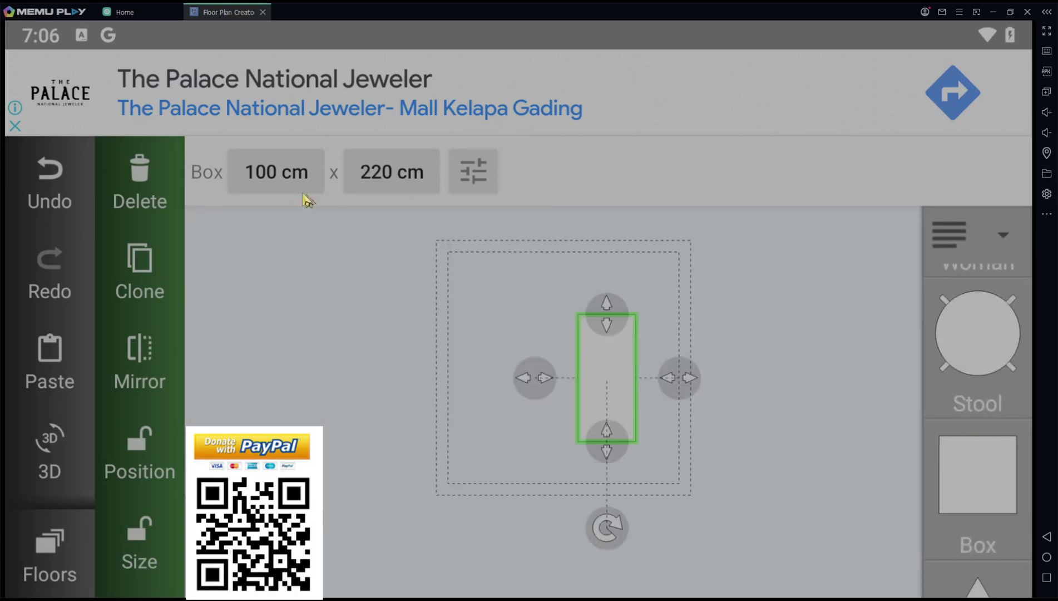
{"action": "left_click", "coordinate": [259, 174]}
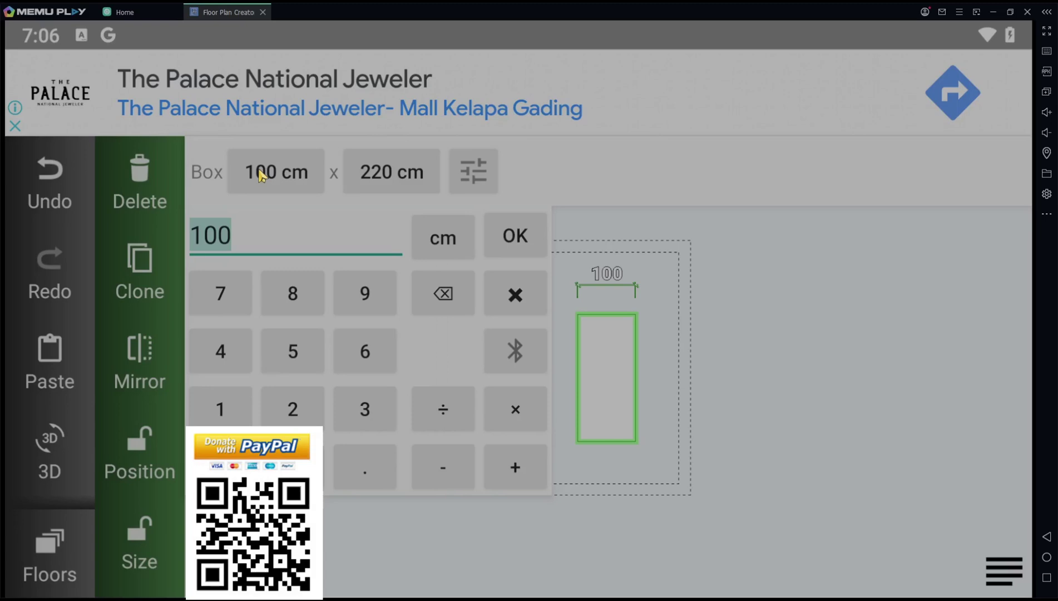
{"action": "type", "text": "20"}
{"action": "left_click", "coordinate": [519, 238]}
{"action": "left_click_drag", "start_coordinate": [608, 391], "coordinate": [703, 451]}
{"action": "left_click", "coordinate": [762, 393]}
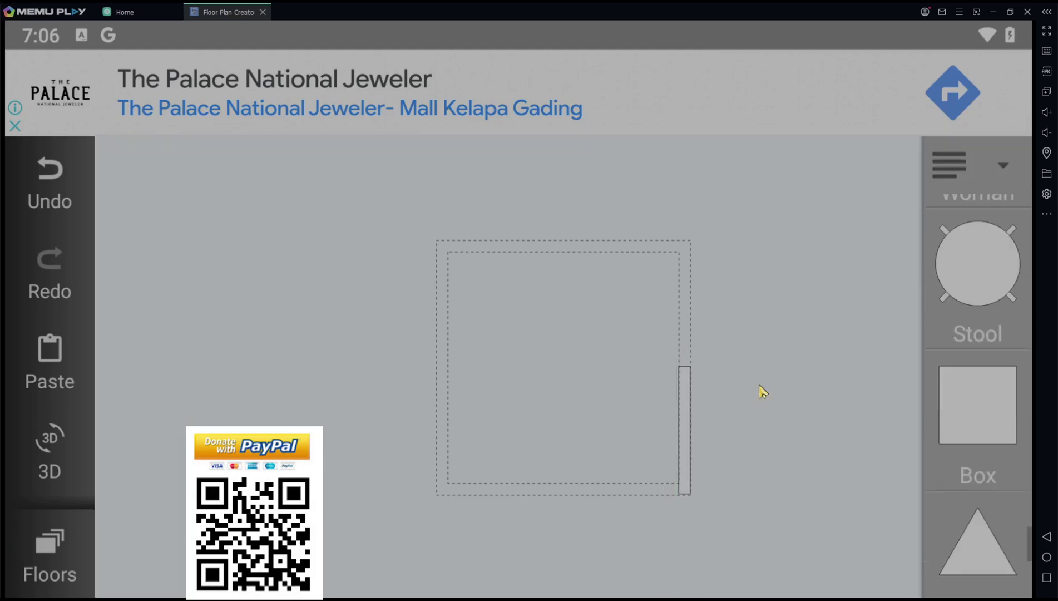
Preview the ground-floor walls with the new wall box in 3D, then reselect the box in 2D.
{"action": "left_click", "coordinate": [62, 442]}
{"action": "left_click_drag", "start_coordinate": [790, 391], "coordinate": [670, 362]}
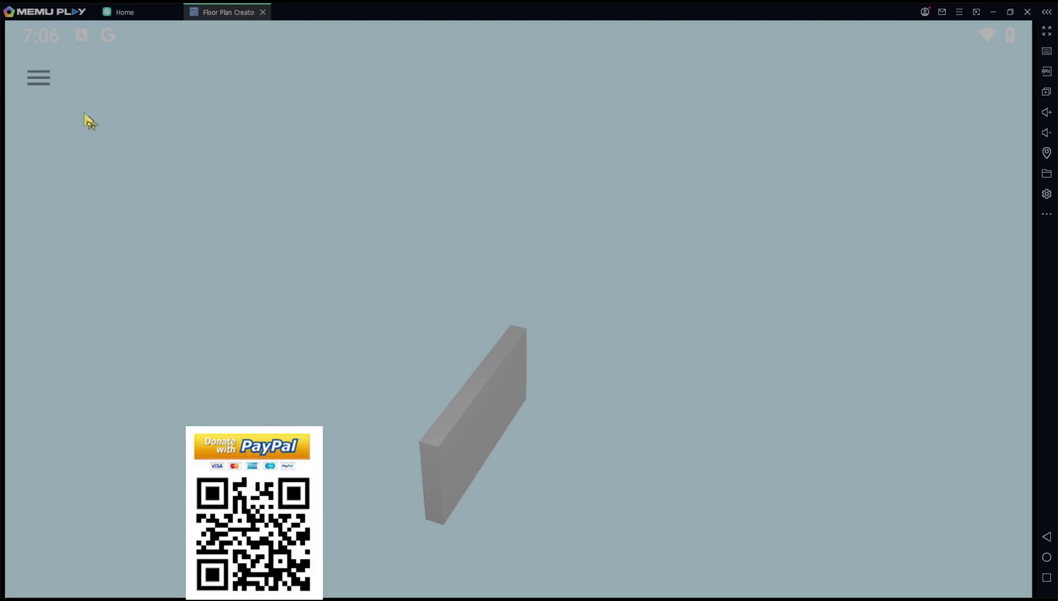
{"action": "left_click", "coordinate": [38, 78]}
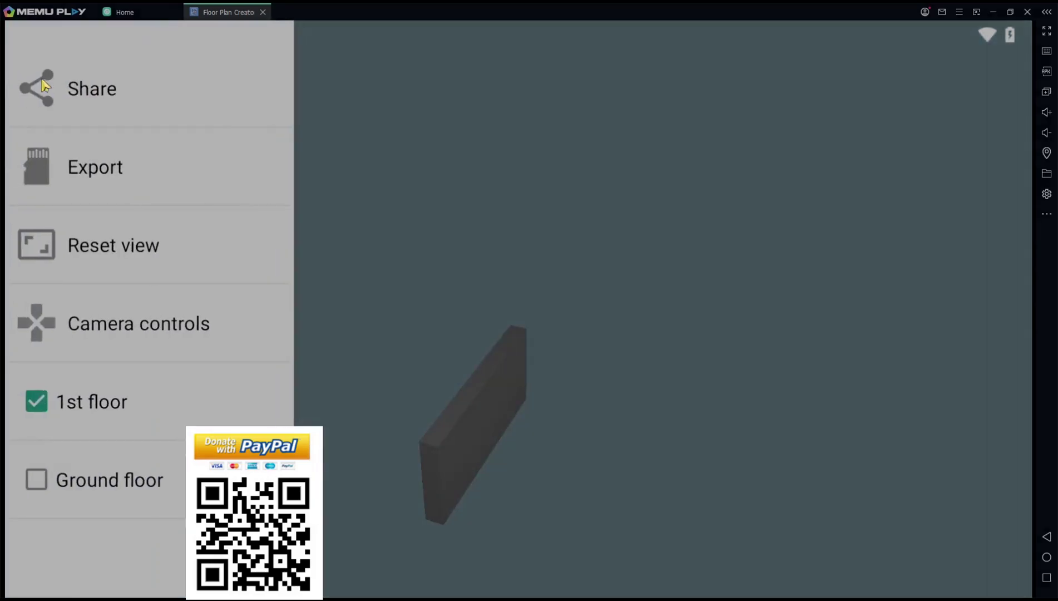
{"action": "left_click", "coordinate": [36, 481]}
{"action": "left_click", "coordinate": [683, 435]}
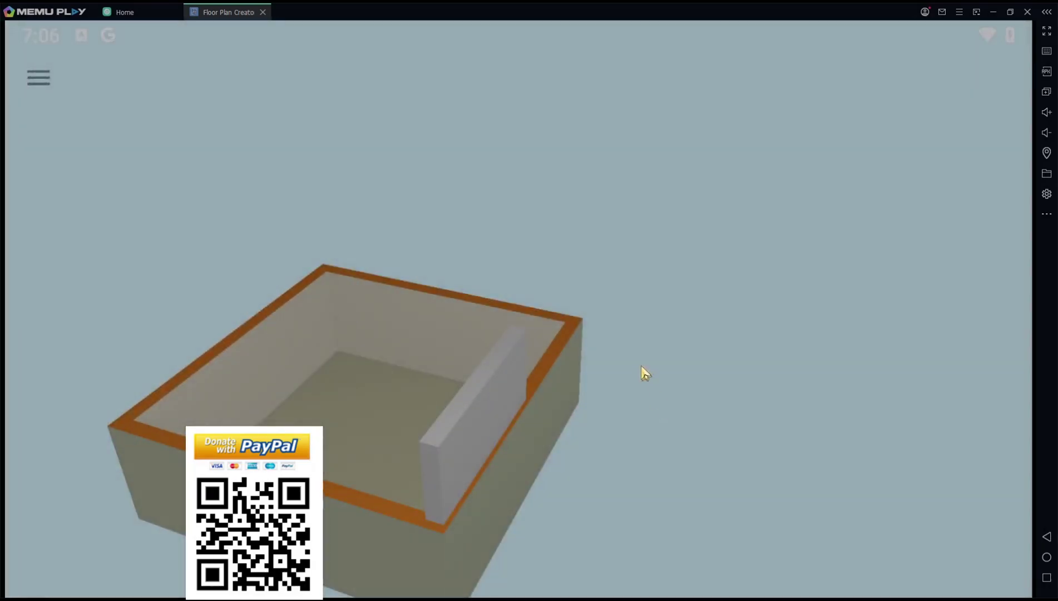
{"action": "left_click_drag", "start_coordinate": [612, 336], "coordinate": [624, 267]}
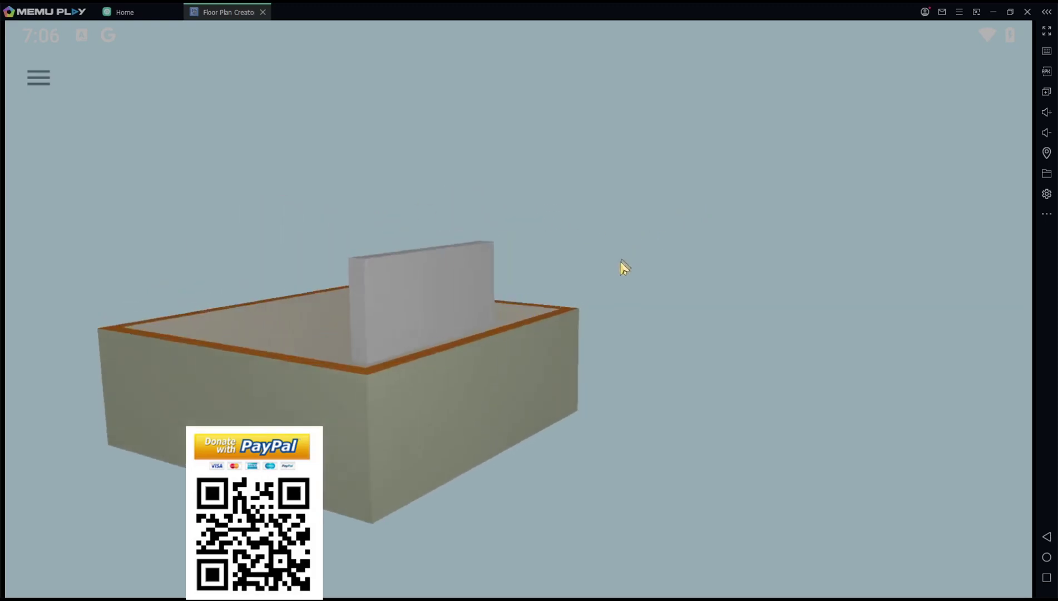
{"action": "left_click", "coordinate": [1046, 536]}
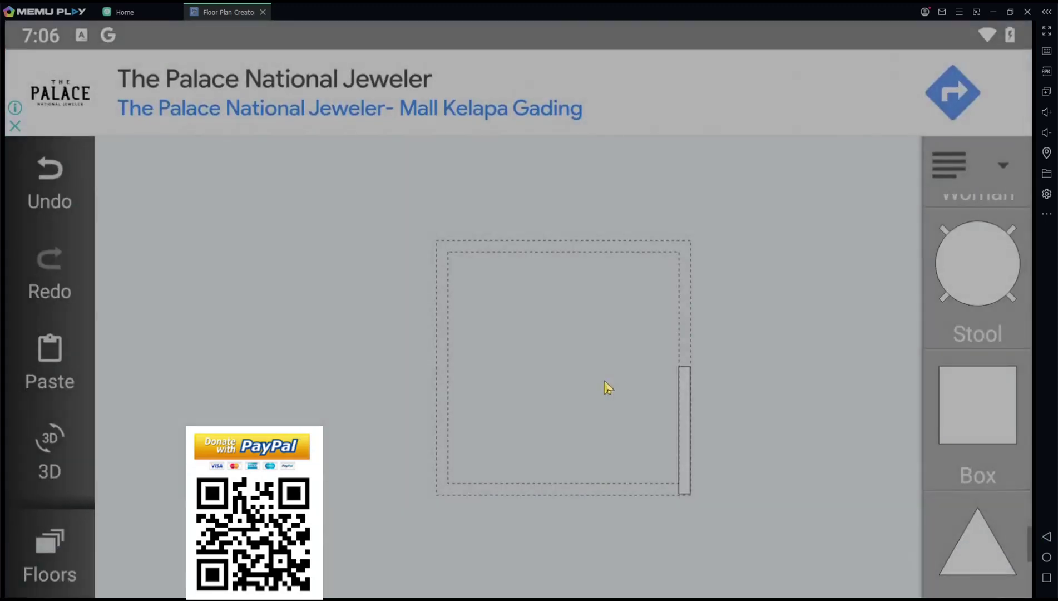
{"action": "left_click", "coordinate": [688, 432]}
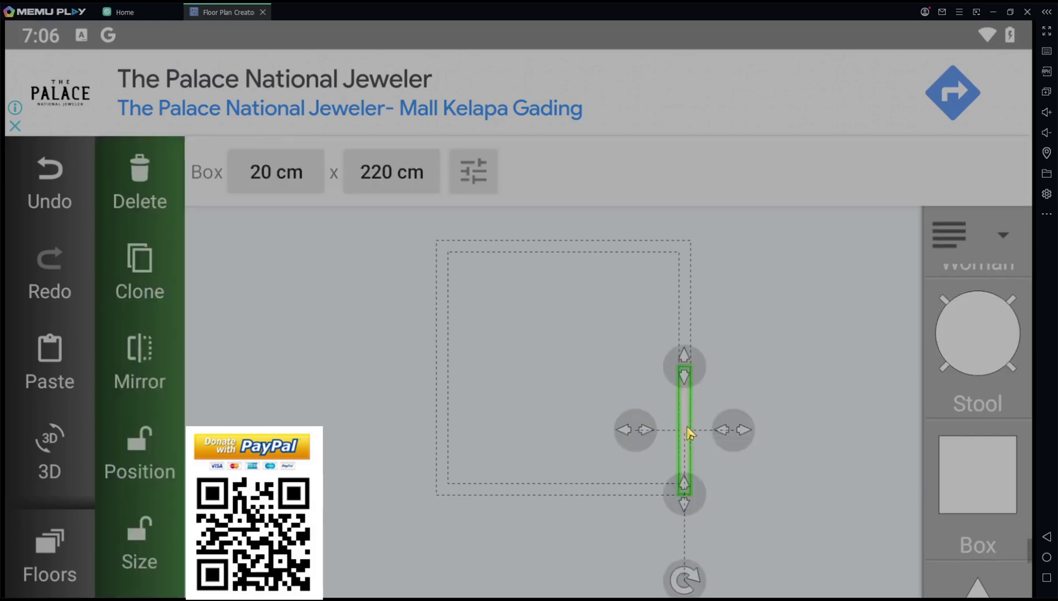
Set the box's top vertical position to 90 cm.
{"action": "left_click", "coordinate": [474, 175]}
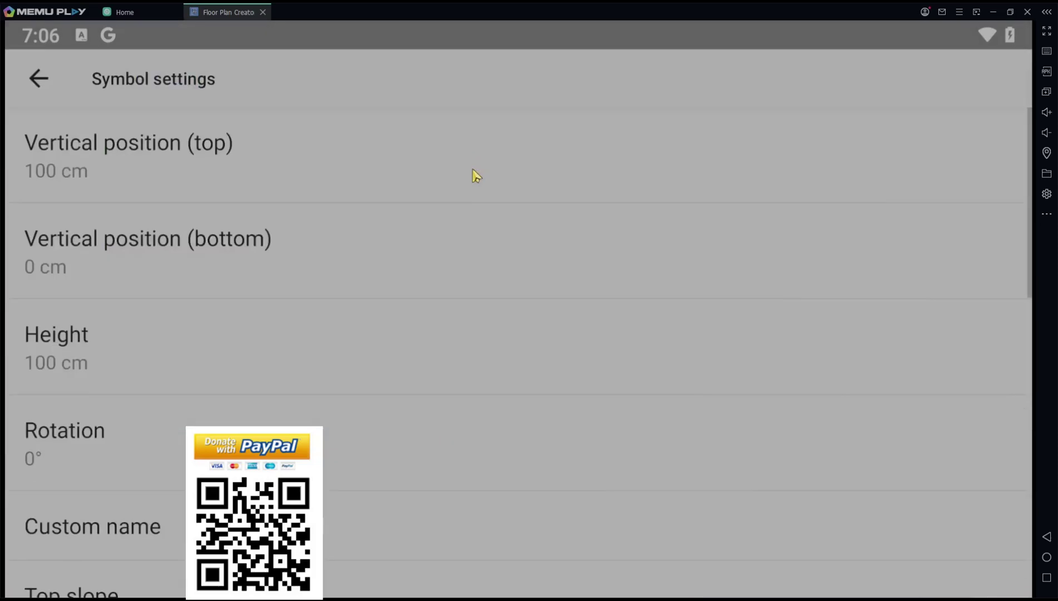
{"action": "left_click", "coordinate": [55, 178]}
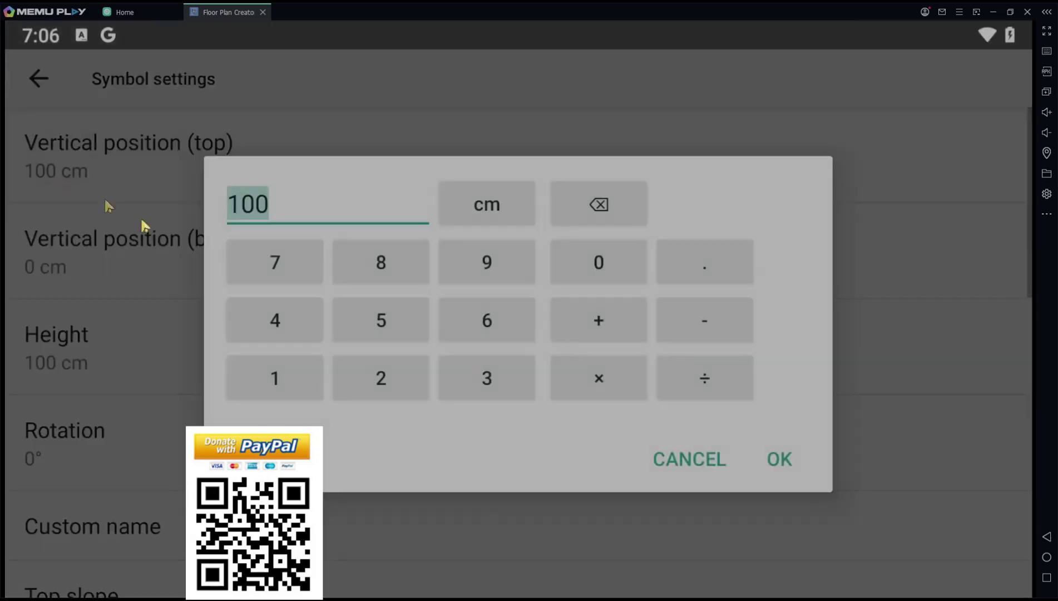
{"action": "left_click", "coordinate": [495, 266]}
{"action": "left_click", "coordinate": [584, 263]}
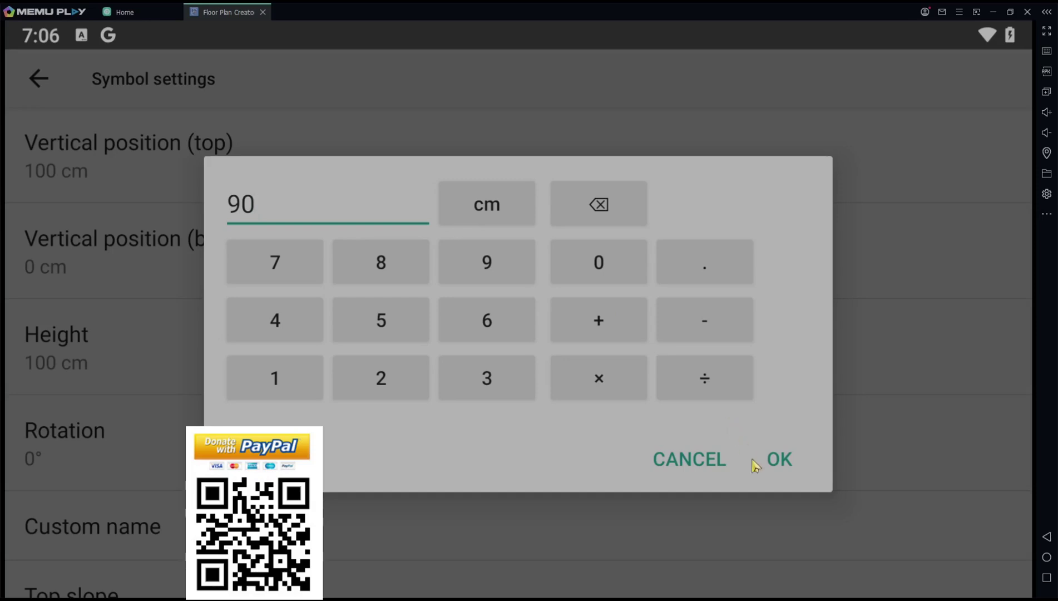
{"action": "left_click", "coordinate": [779, 459]}
{"action": "left_click_drag", "start_coordinate": [451, 467], "coordinate": [447, 200]}
Give the box a 40% top slope and check the wedge shape in 3D.
{"action": "left_click", "coordinate": [61, 333]}
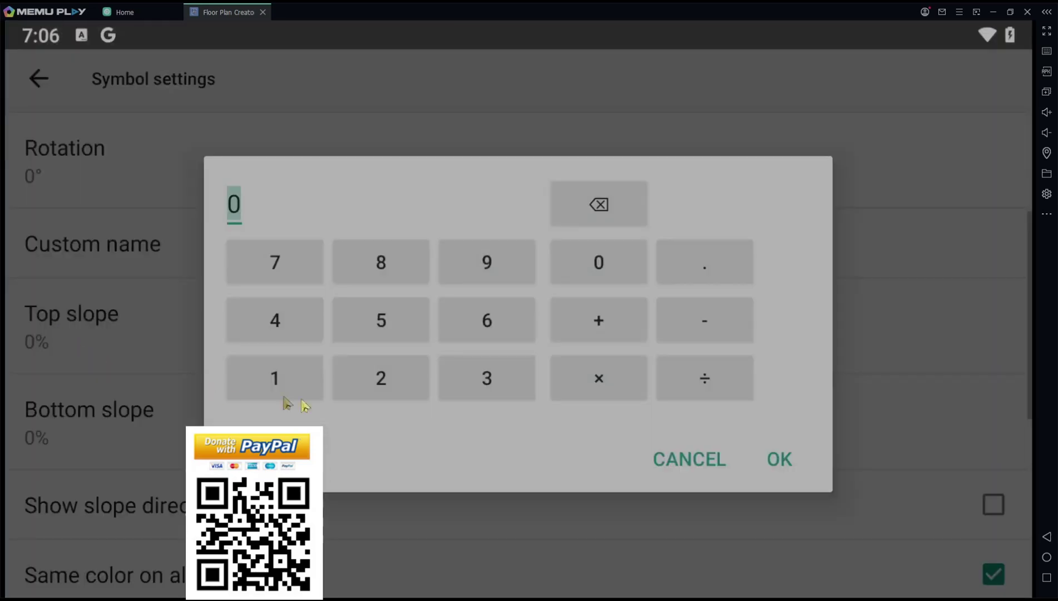
{"action": "left_click", "coordinate": [295, 333]}
{"action": "left_click", "coordinate": [605, 271]}
{"action": "left_click", "coordinate": [782, 460]}
{"action": "left_click", "coordinate": [39, 83]}
{"action": "left_click", "coordinate": [45, 443]}
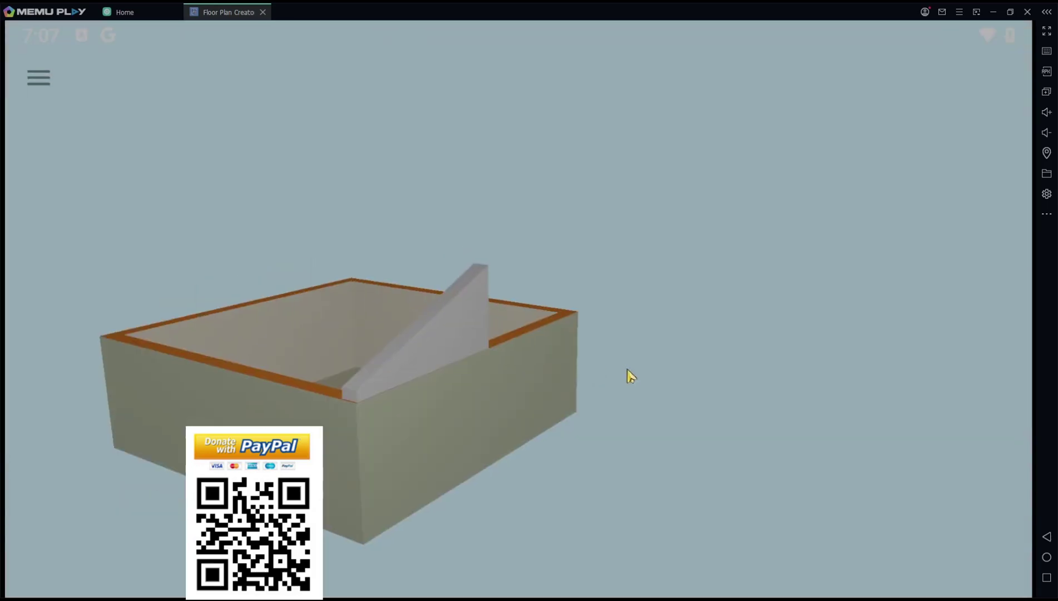
{"action": "left_click_drag", "start_coordinate": [633, 380], "coordinate": [380, 337]}
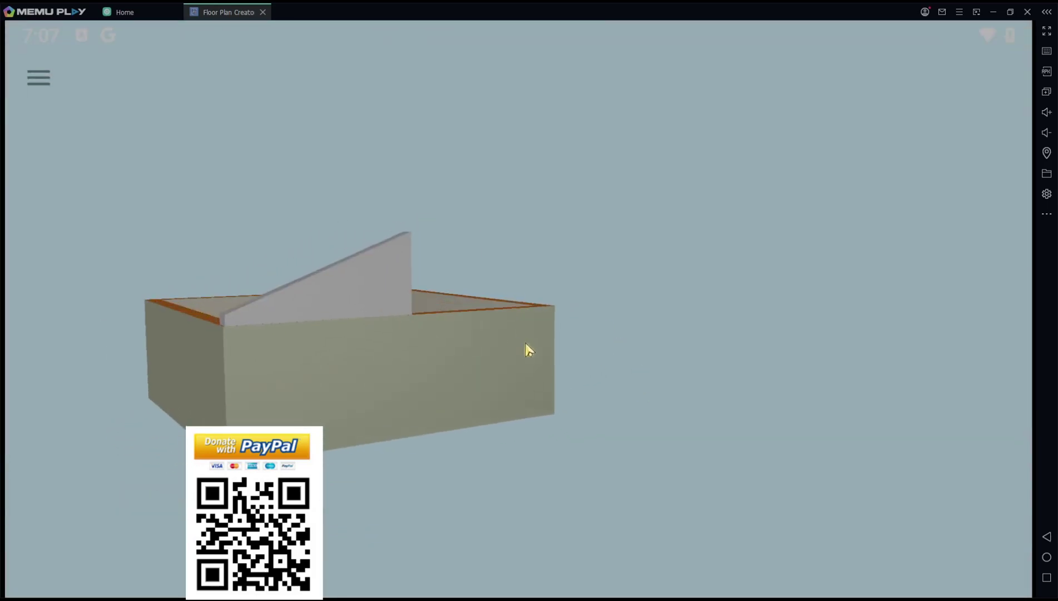
Clone the sloped box, rotate the copy about 175° and place it on the upper right wall.
{"action": "left_click", "coordinate": [1041, 537]}
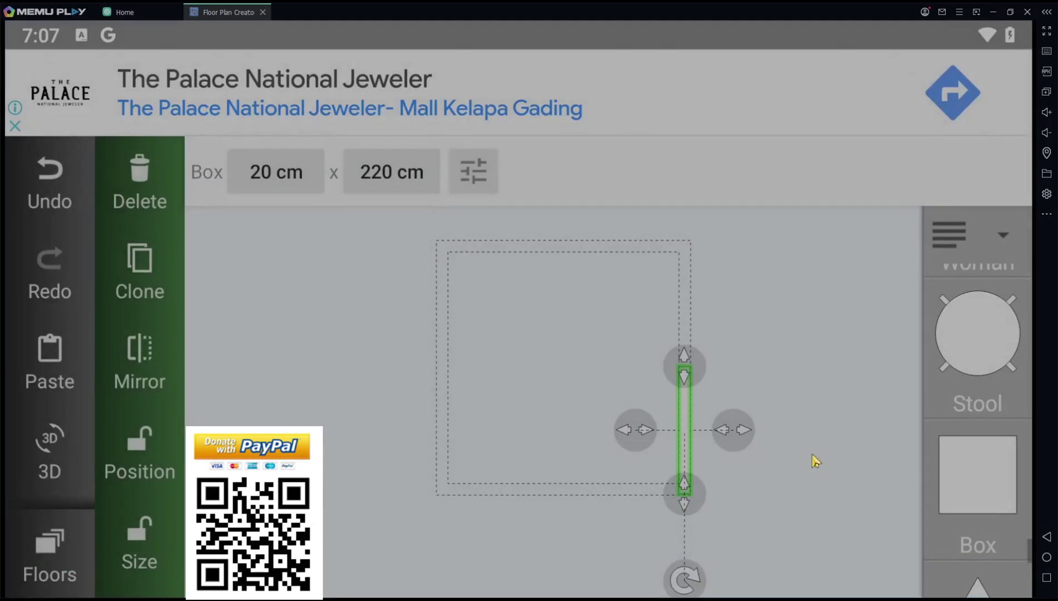
{"action": "left_click", "coordinate": [141, 273]}
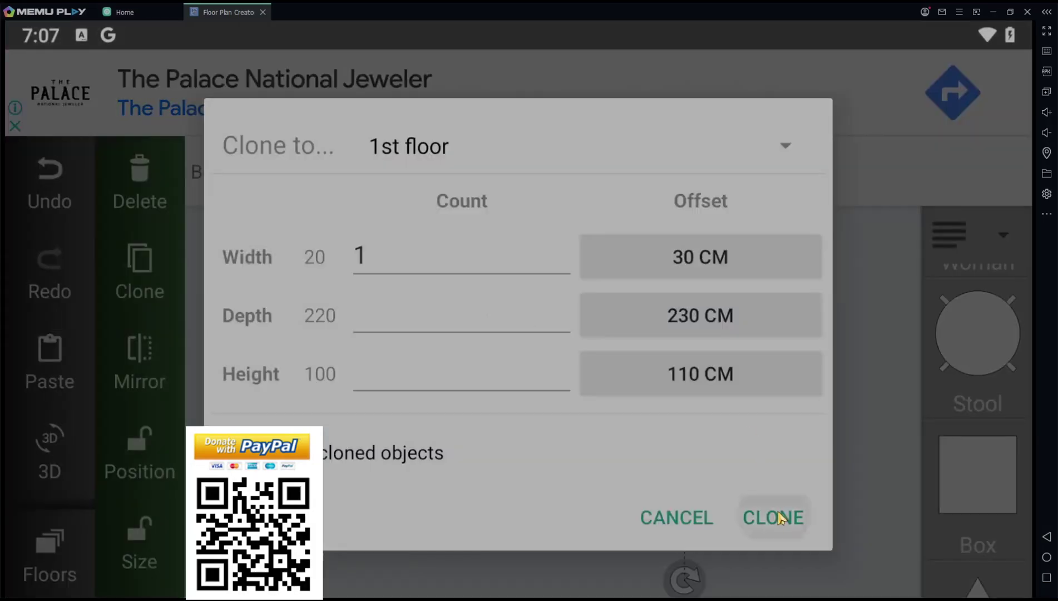
{"action": "left_click", "coordinate": [780, 520]}
{"action": "mouse_move", "coordinate": [706, 583]}
{"action": "left_mouse_down"}
{"action": "mouse_move", "coordinate": [834, 371]}
{"action": "mouse_move", "coordinate": [768, 315]}
{"action": "mouse_move", "coordinate": [732, 311]}
{"action": "mouse_move", "coordinate": [733, 327]}
{"action": "left_mouse_up"}
{"action": "left_click_drag", "start_coordinate": [705, 456], "coordinate": [690, 319]}
{"action": "left_click", "coordinate": [790, 489]}
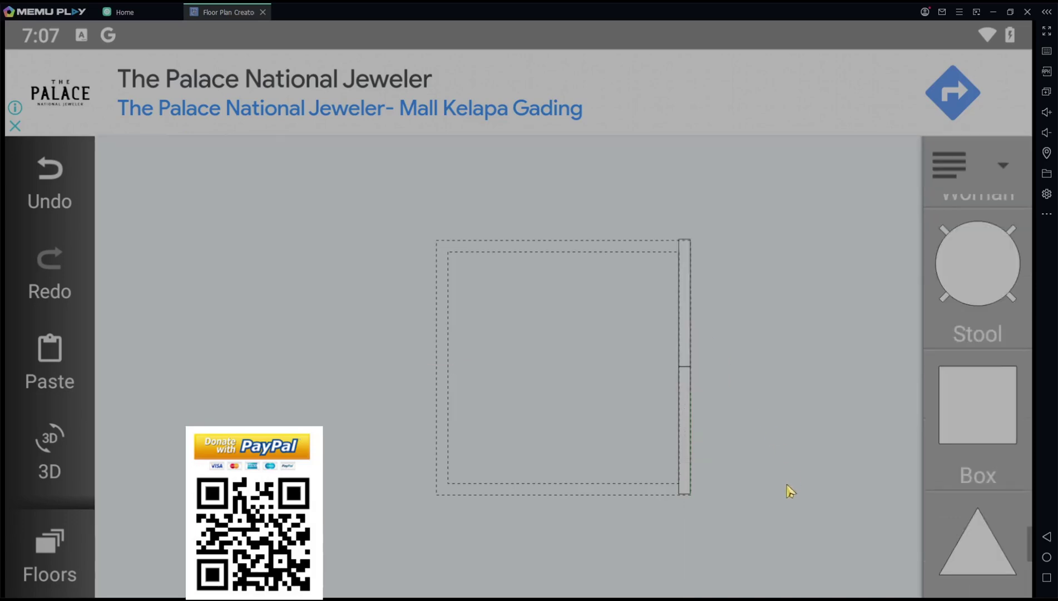
{"action": "left_click", "coordinate": [686, 420]}
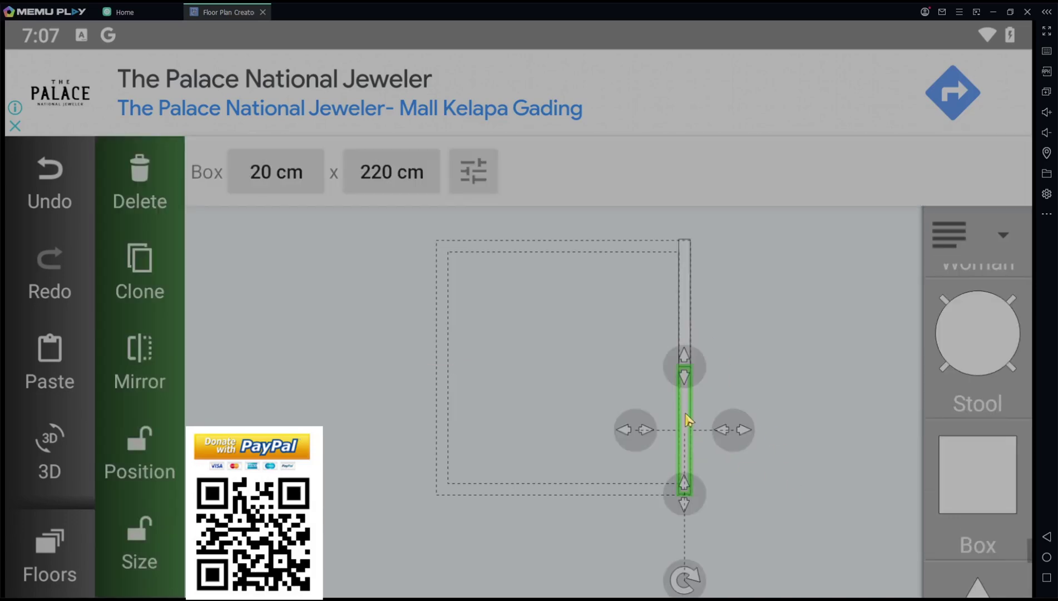
Group the two right-hand sloped wall pieces together.
{"action": "scroll", "coordinate": [145, 330], "scroll_direction": "down", "scroll_amount": 5}
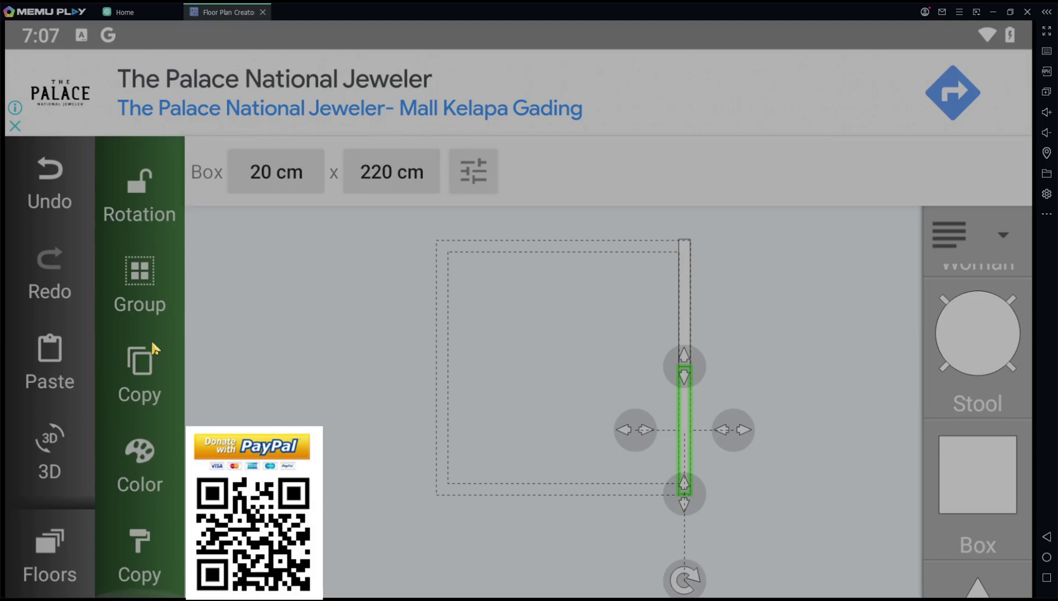
{"action": "left_click", "coordinate": [139, 278]}
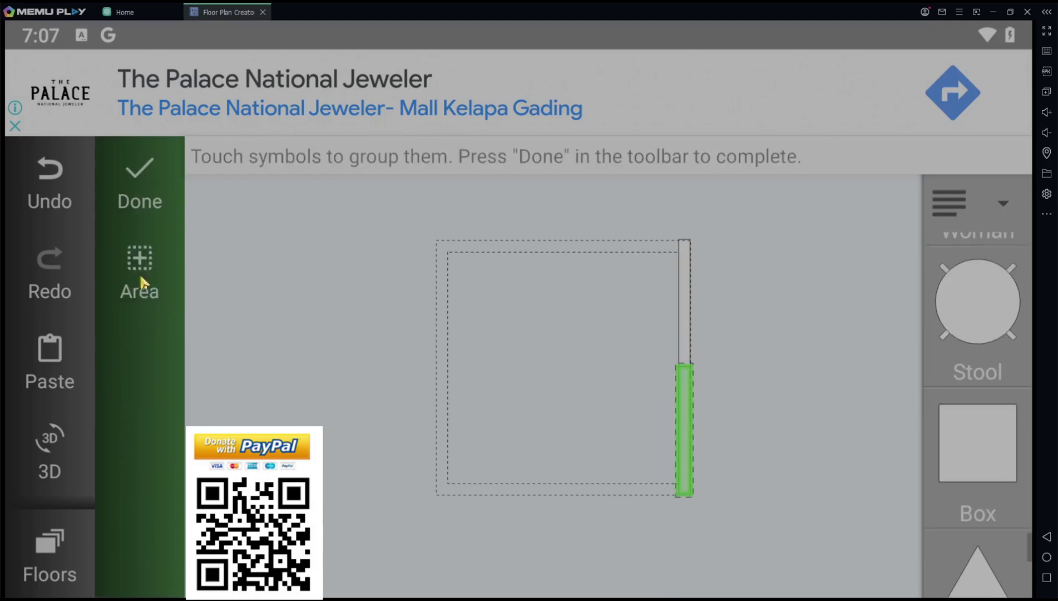
{"action": "left_click", "coordinate": [686, 334]}
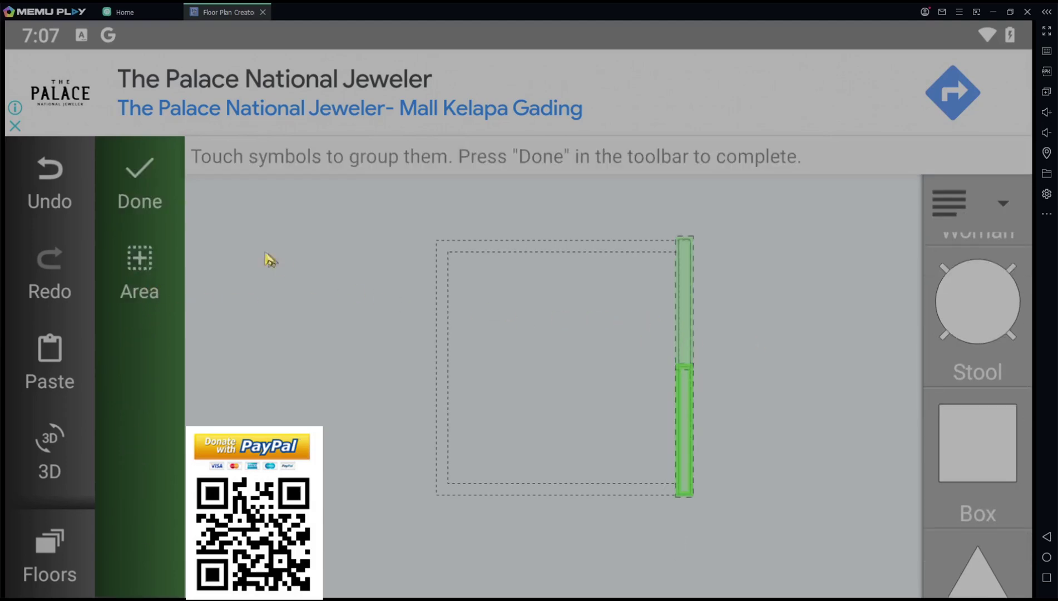
{"action": "left_click", "coordinate": [143, 203]}
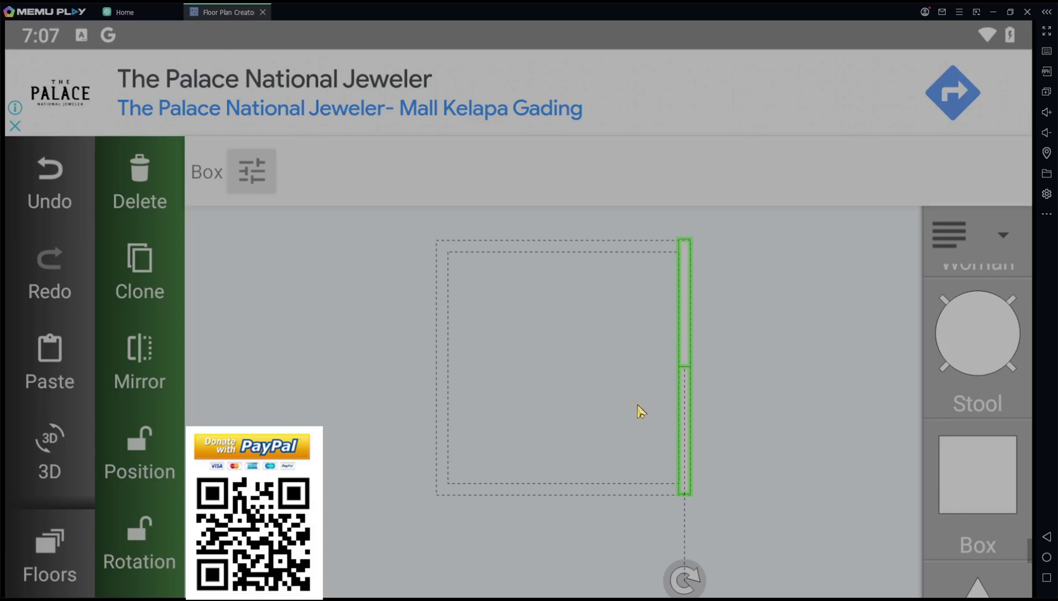
Clone the grouped wall and move the copy to the room's left edge.
{"action": "left_click", "coordinate": [146, 278]}
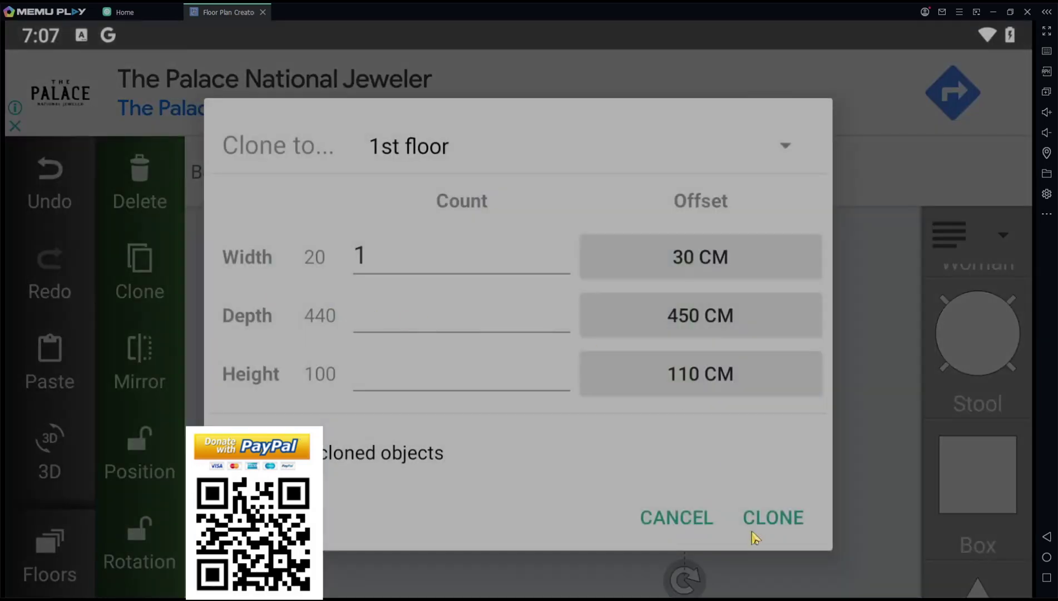
{"action": "left_click", "coordinate": [770, 517]}
{"action": "mouse_move", "coordinate": [705, 367]}
{"action": "left_mouse_down"}
{"action": "mouse_move", "coordinate": [439, 383]}
{"action": "mouse_move", "coordinate": [432, 335]}
{"action": "left_mouse_up"}
Check the walls on both sides of the room in the 3D view.
{"action": "left_click", "coordinate": [585, 498]}
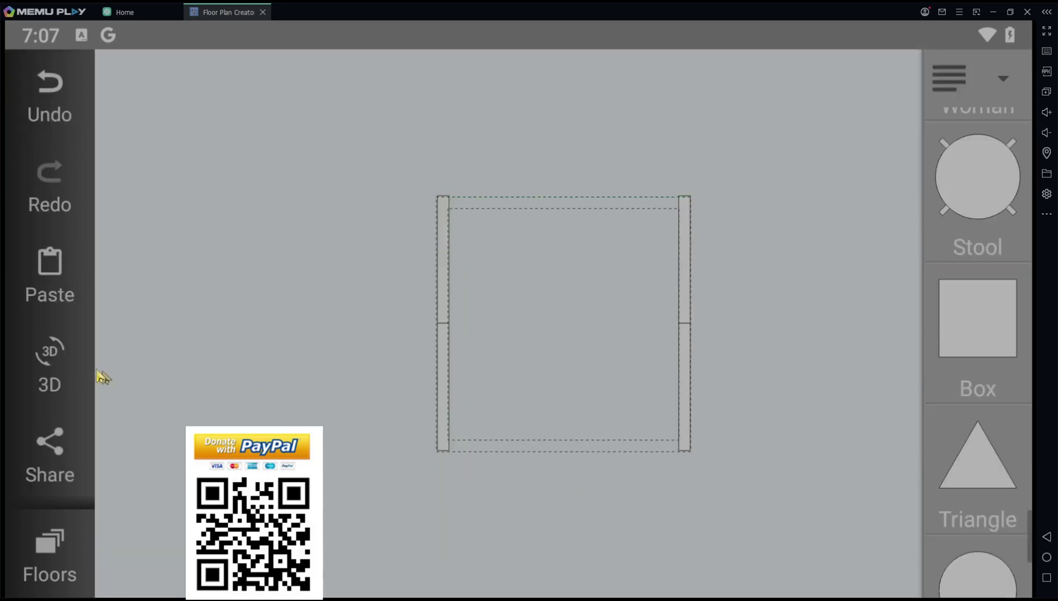
{"action": "left_click", "coordinate": [54, 361]}
{"action": "left_click_drag", "start_coordinate": [621, 387], "coordinate": [725, 418]}
{"action": "left_click", "coordinate": [1045, 536]}
Add a 503 × 251 cm box over the room's lower half, overhanging the side and bottom walls.
{"action": "scroll", "coordinate": [988, 350], "scroll_direction": "up", "scroll_amount": 1}
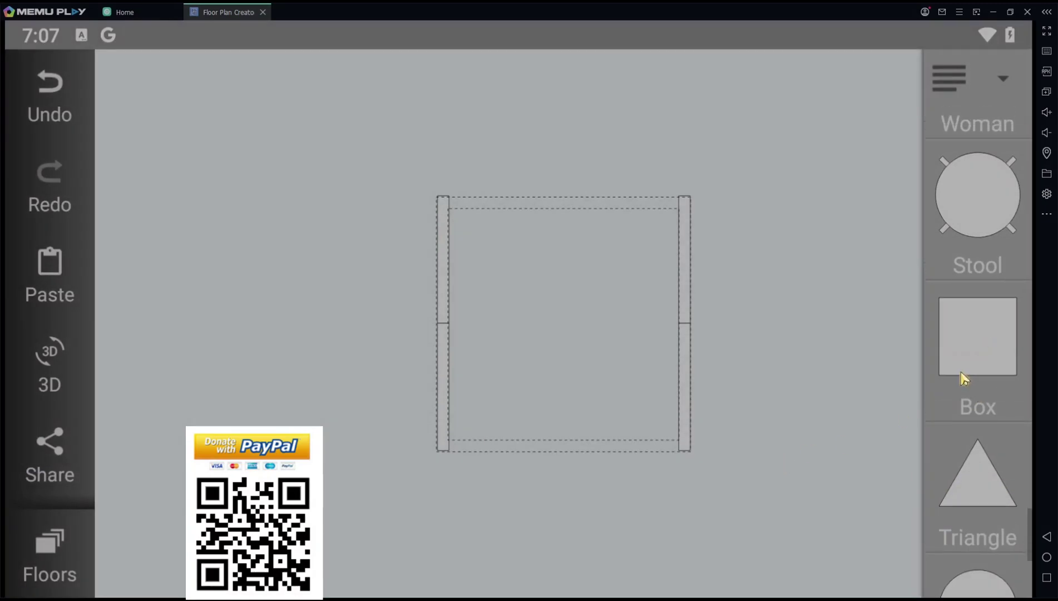
{"action": "left_click_drag", "start_coordinate": [871, 362], "coordinate": [451, 437]}
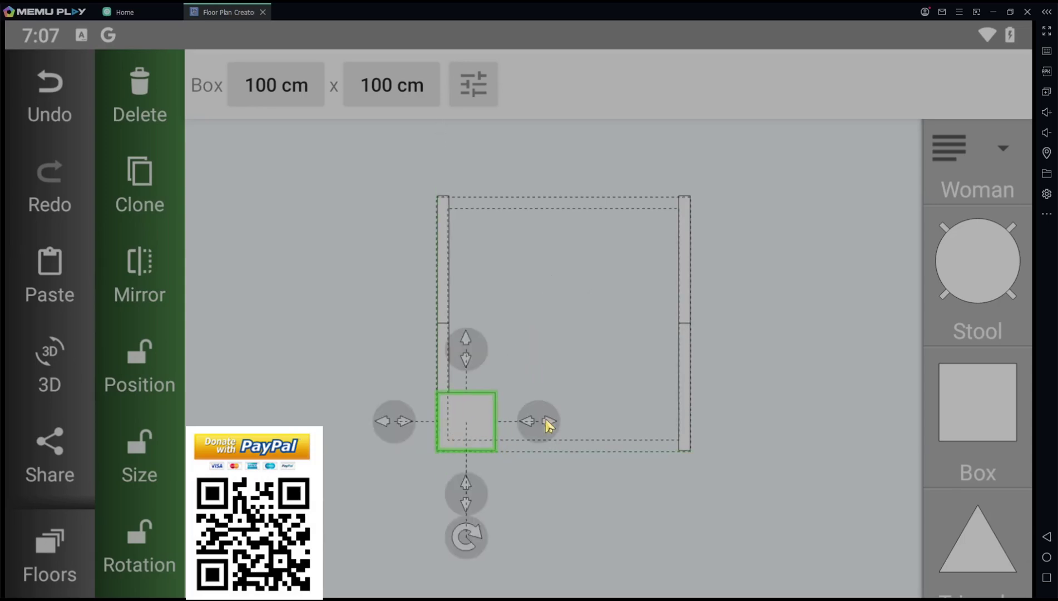
{"action": "left_click_drag", "start_coordinate": [548, 424], "coordinate": [770, 432]}
{"action": "left_click_drag", "start_coordinate": [563, 340], "coordinate": [574, 262]}
{"action": "left_click_drag", "start_coordinate": [718, 392], "coordinate": [739, 395]}
{"action": "left_click_drag", "start_coordinate": [426, 391], "coordinate": [390, 394]}
{"action": "left_click_drag", "start_coordinate": [563, 463], "coordinate": [559, 498]}
{"action": "left_click", "coordinate": [776, 283]}
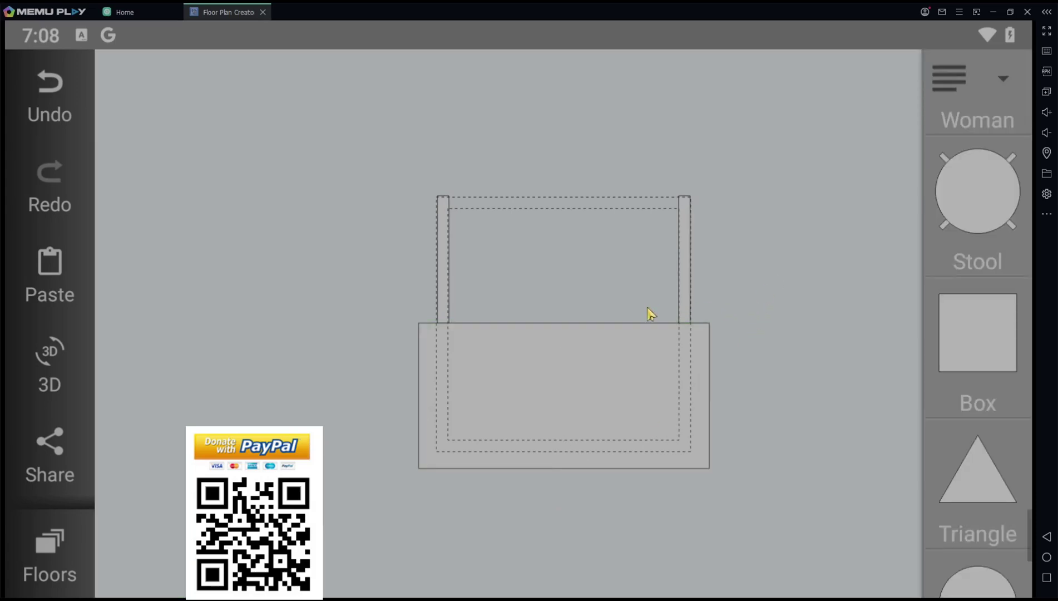
Set the large box's top vertical position to 90 cm.
{"action": "left_click", "coordinate": [546, 363]}
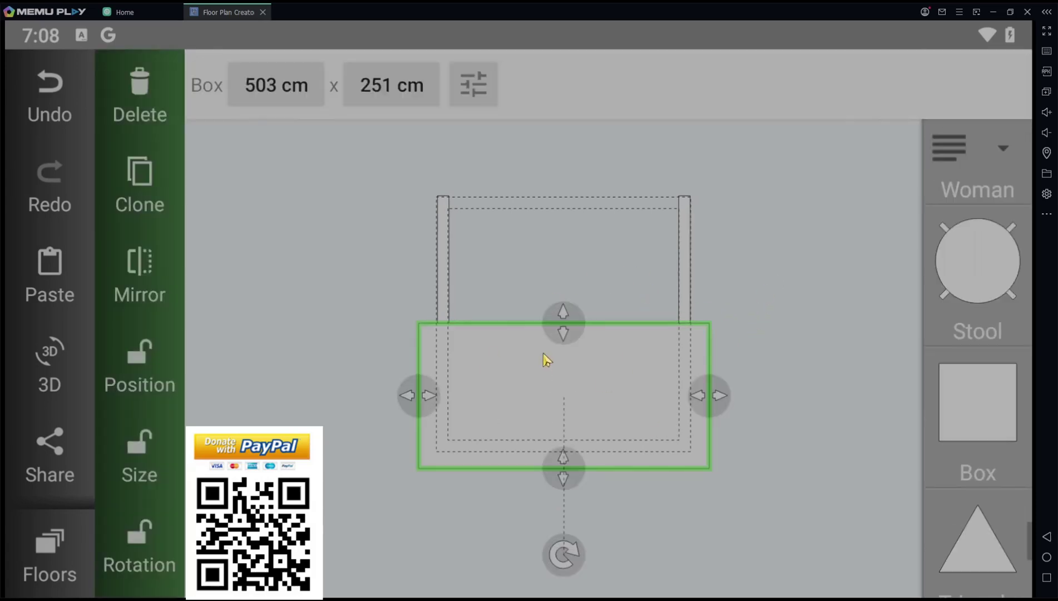
{"action": "left_click", "coordinate": [471, 84]}
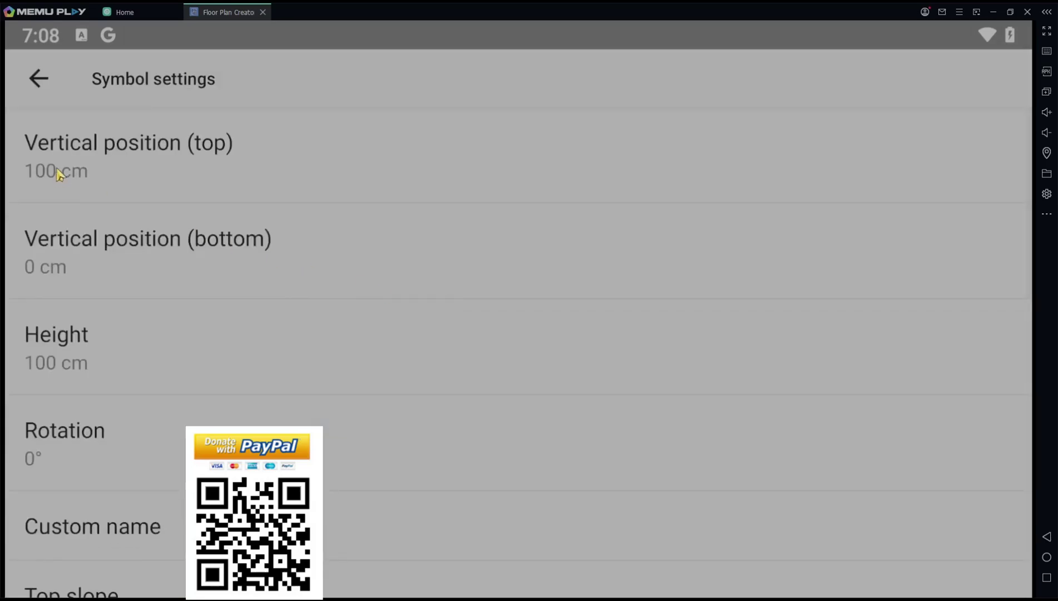
{"action": "left_click", "coordinate": [58, 172]}
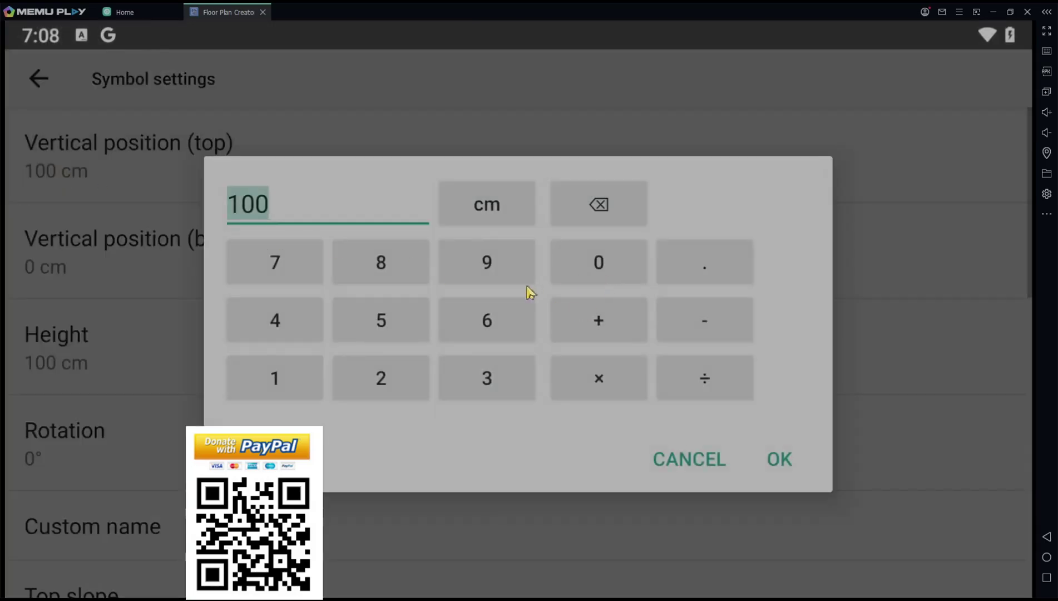
{"action": "left_click", "coordinate": [487, 258]}
{"action": "left_click", "coordinate": [598, 261]}
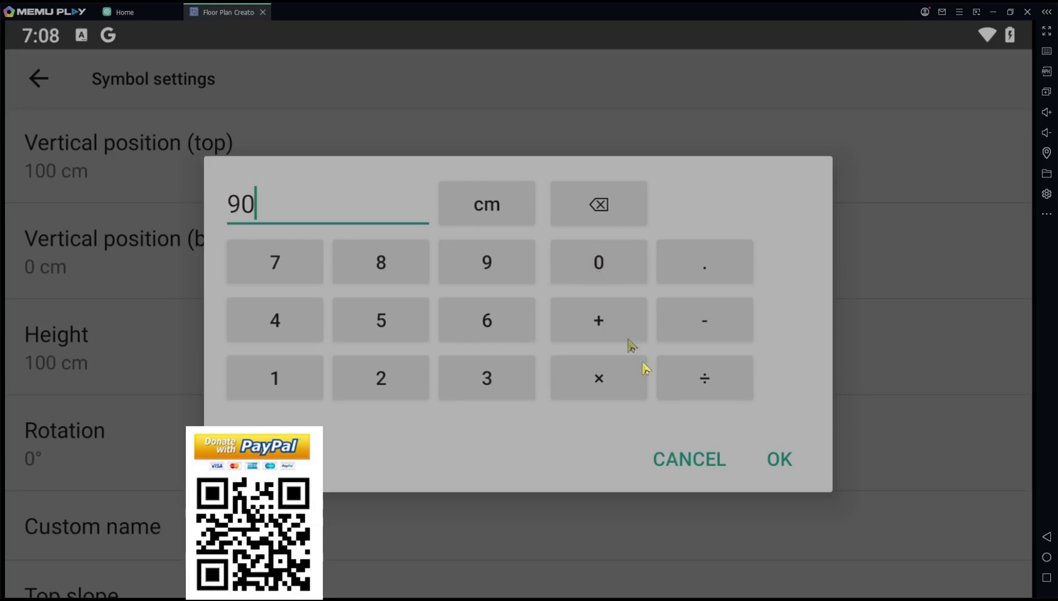
{"action": "left_click", "coordinate": [779, 460]}
{"action": "left_click_drag", "start_coordinate": [296, 423], "coordinate": [315, 173]}
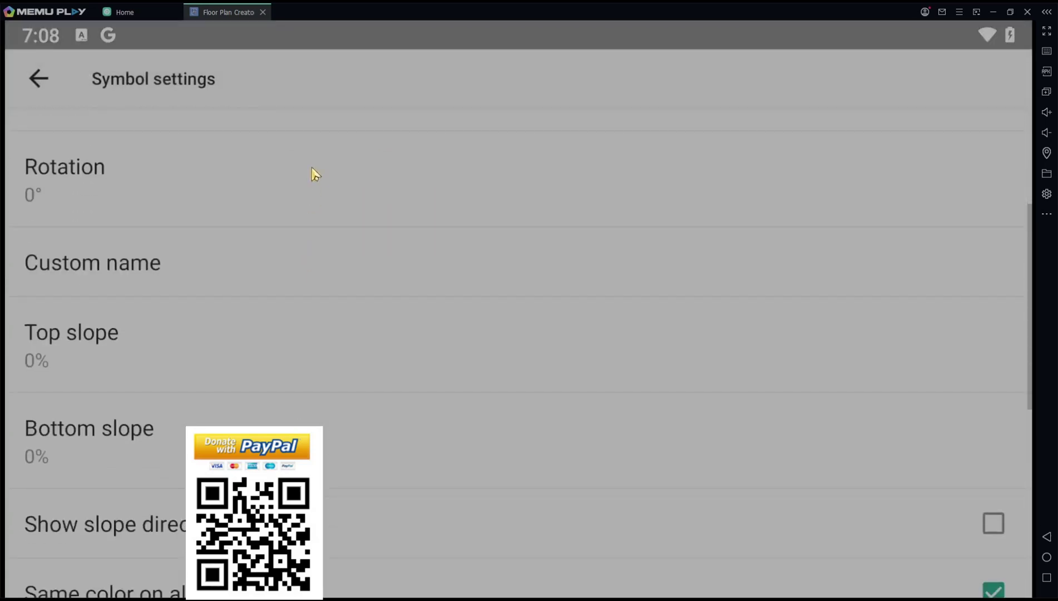
Give the large box 40% top and bottom slopes.
{"action": "left_click", "coordinate": [47, 360]}
{"action": "left_click", "coordinate": [312, 336]}
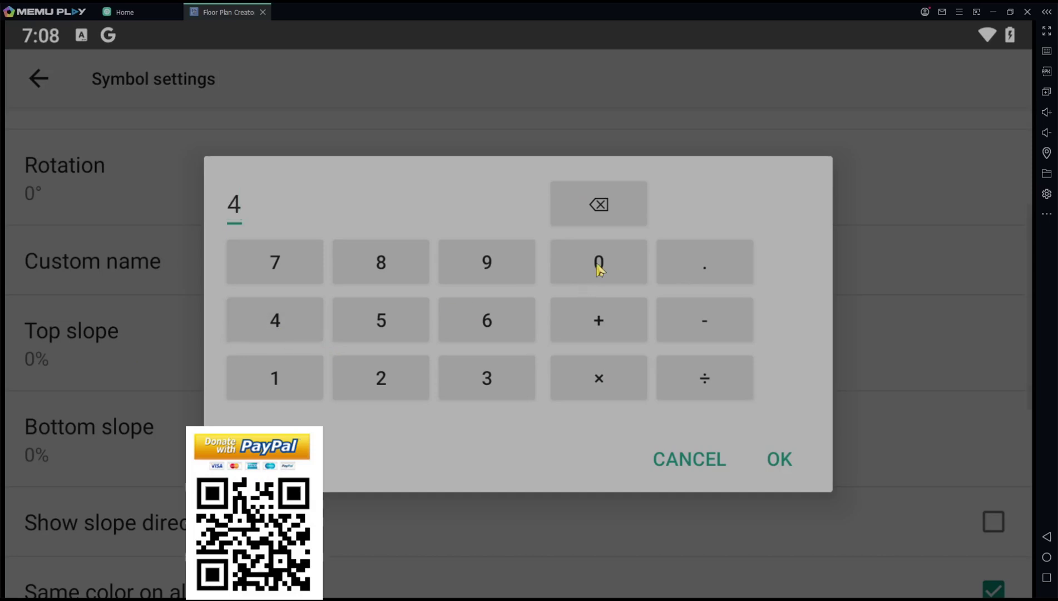
{"action": "left_click", "coordinate": [585, 286]}
{"action": "left_click", "coordinate": [779, 459]}
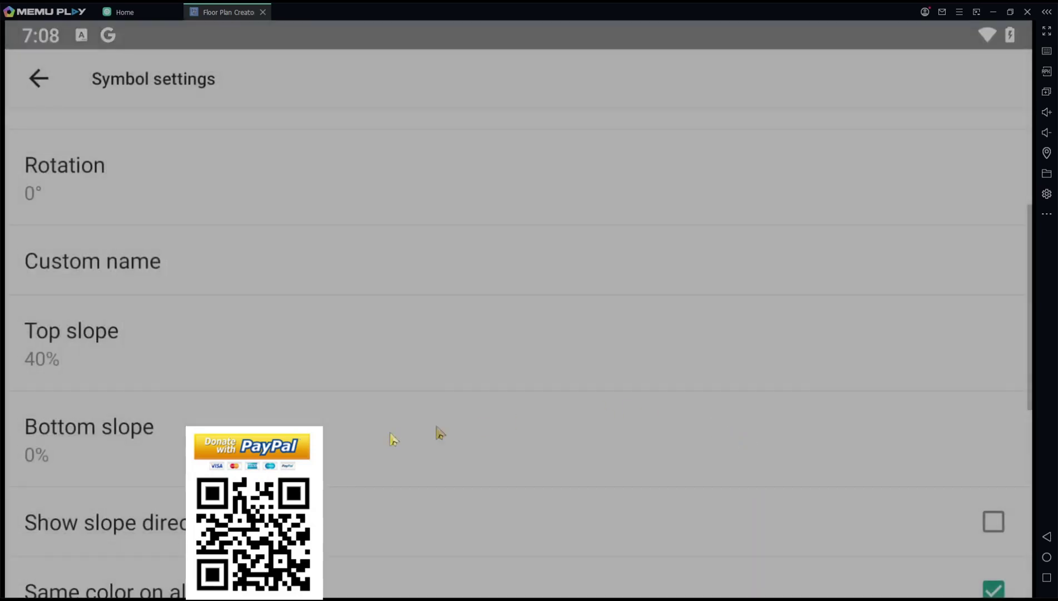
{"action": "left_click", "coordinate": [88, 441]}
{"action": "left_click", "coordinate": [280, 321]}
{"action": "left_click", "coordinate": [600, 269]}
{"action": "left_click", "coordinate": [781, 462]}
{"action": "left_click", "coordinate": [38, 78]}
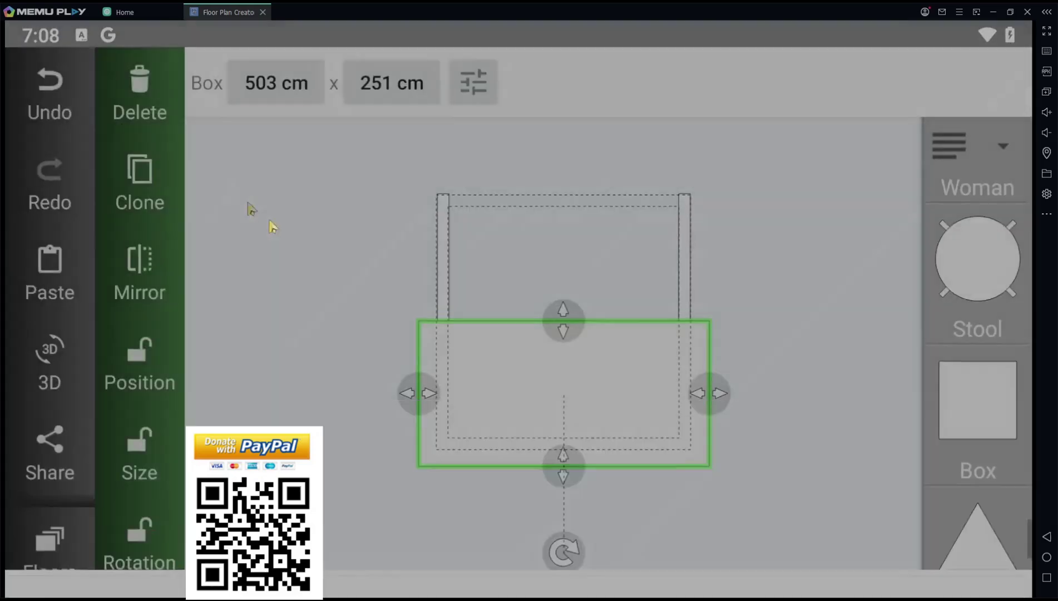
{"action": "left_click", "coordinate": [49, 364]}
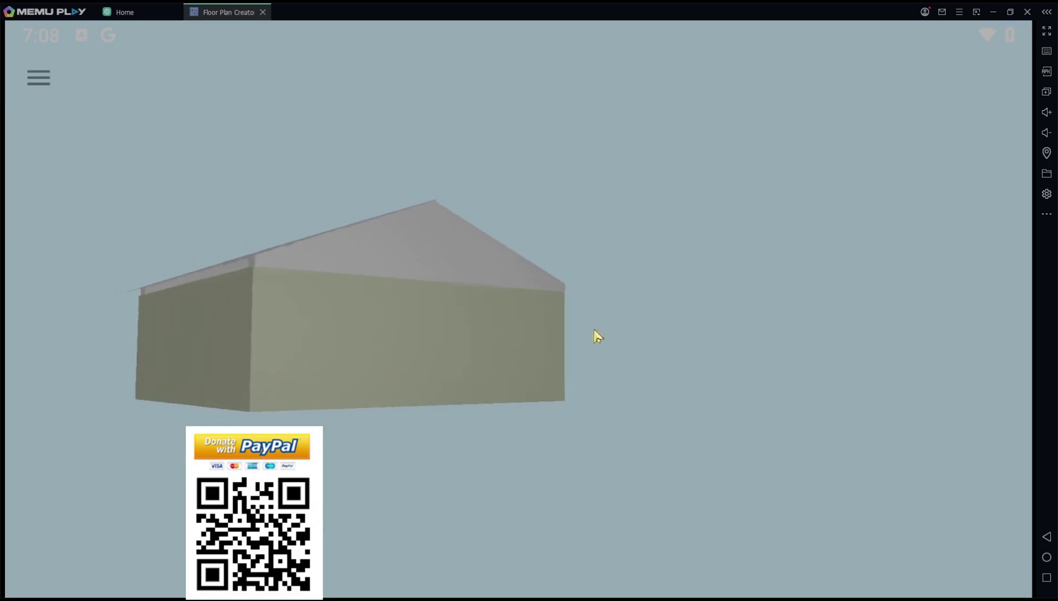
{"action": "left_click_drag", "start_coordinate": [596, 337], "coordinate": [606, 451]}
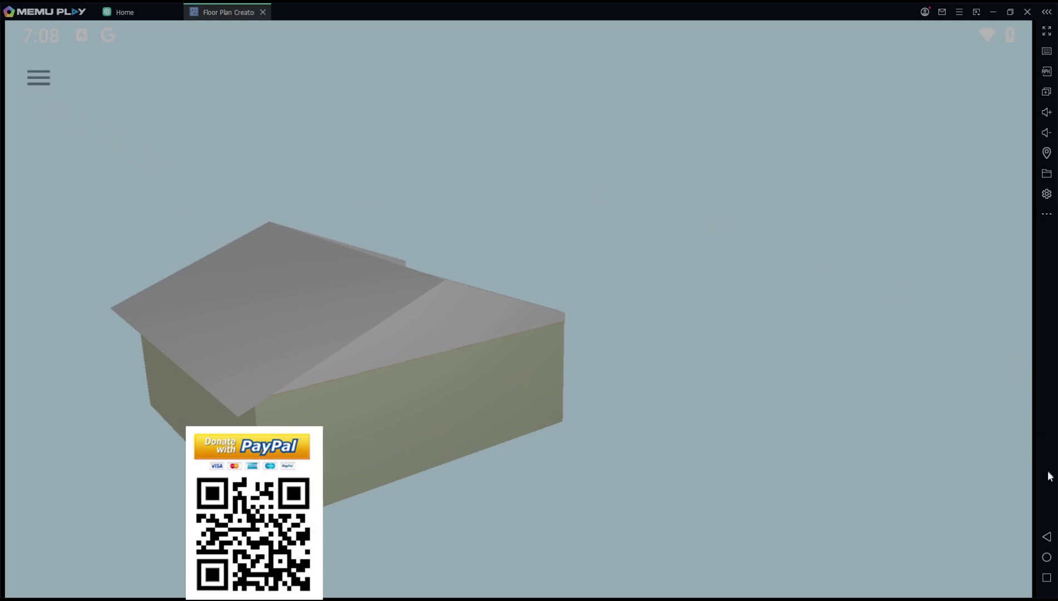
{"action": "left_click", "coordinate": [1045, 539]}
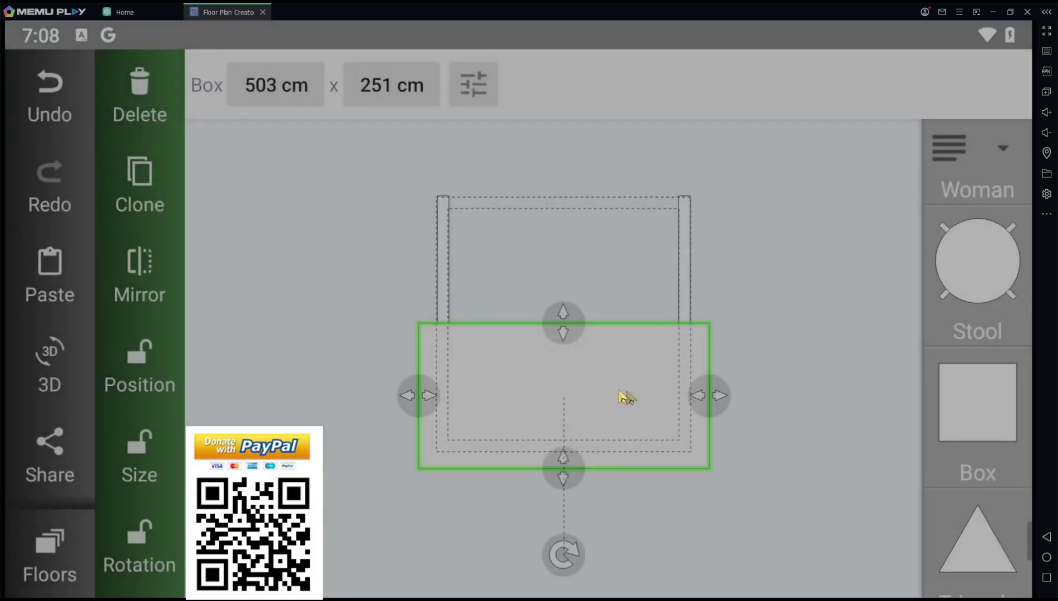
Clone the roof box, rotate the copy 180° and move it over the room's upper half.
{"action": "left_click", "coordinate": [147, 183]}
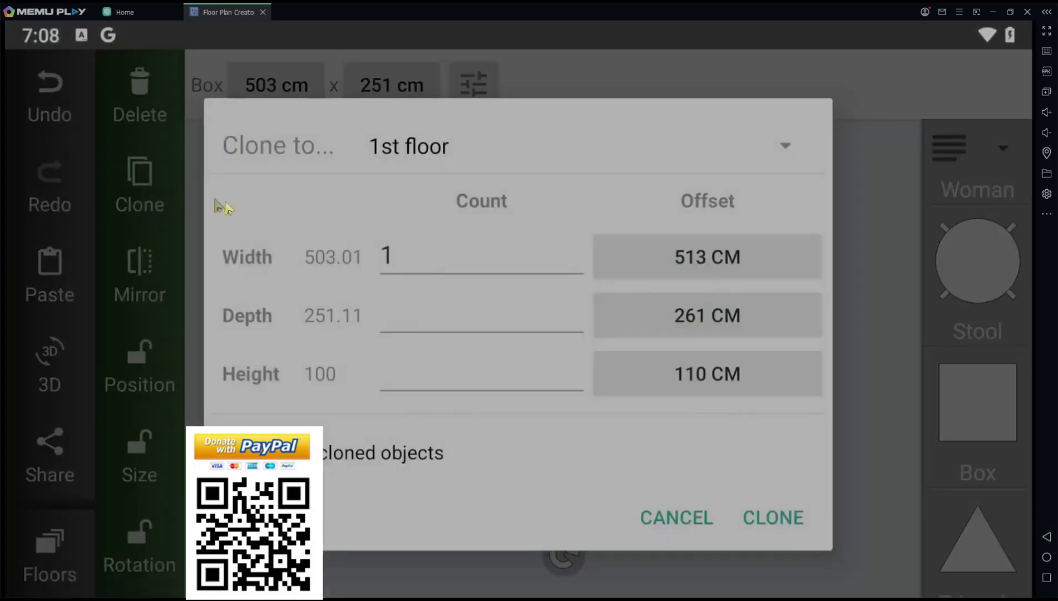
{"action": "left_click", "coordinate": [773, 518]}
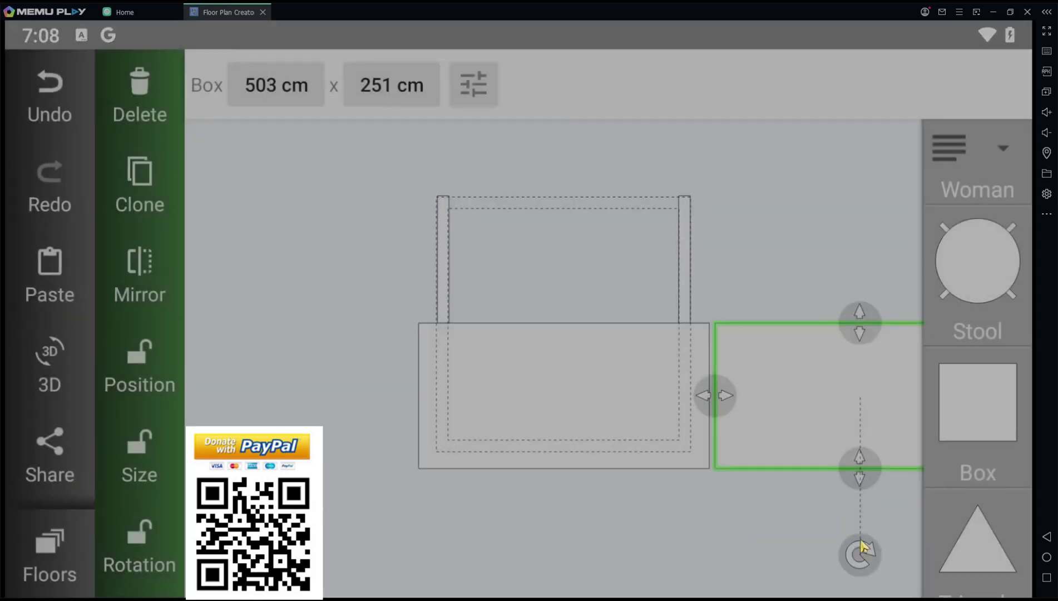
{"action": "mouse_move", "coordinate": [863, 550]}
{"action": "left_mouse_down"}
{"action": "mouse_move", "coordinate": [725, 508]}
{"action": "mouse_move", "coordinate": [684, 289]}
{"action": "mouse_move", "coordinate": [796, 244]}
{"action": "mouse_move", "coordinate": [842, 267]}
{"action": "left_mouse_up"}
{"action": "left_click_drag", "start_coordinate": [813, 440], "coordinate": [515, 278]}
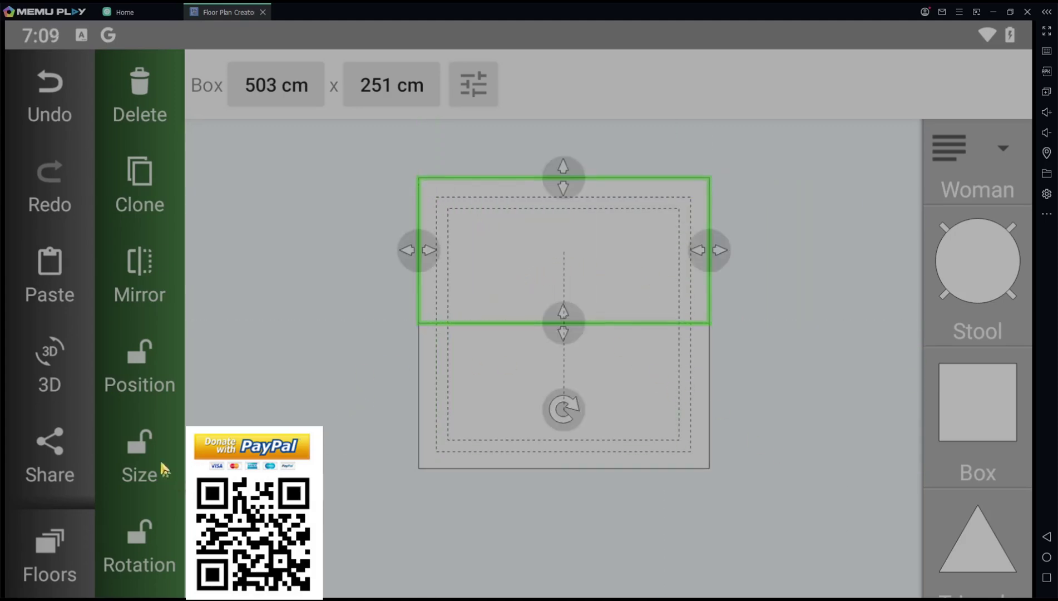
{"action": "scroll", "coordinate": [159, 424], "scroll_direction": "down", "scroll_amount": 5}
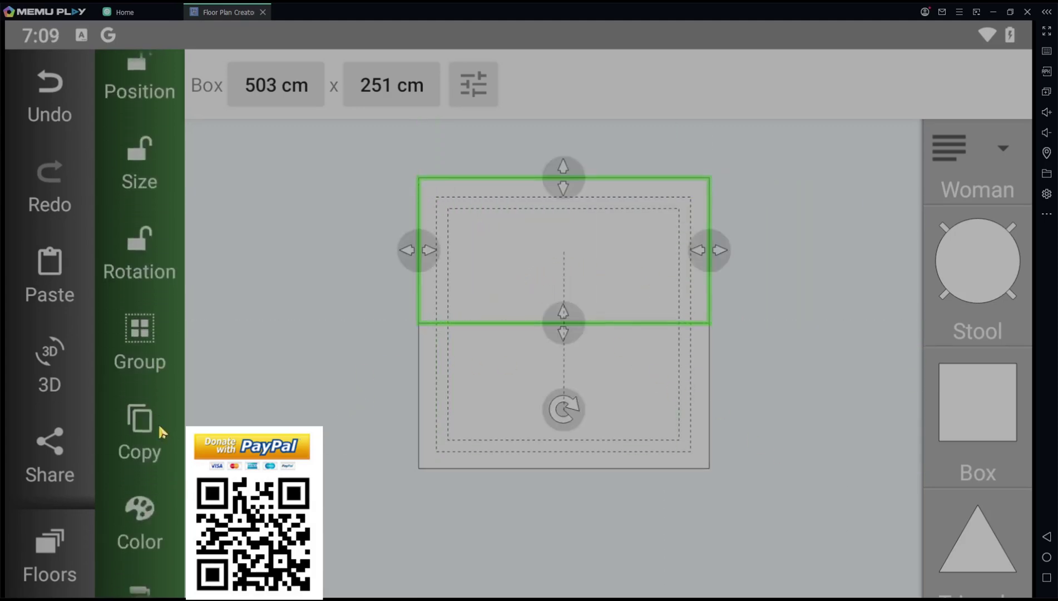
Colour the upper roof box dark red and copy that colour.
{"action": "left_click", "coordinate": [139, 507]}
{"action": "left_click", "coordinate": [958, 442]}
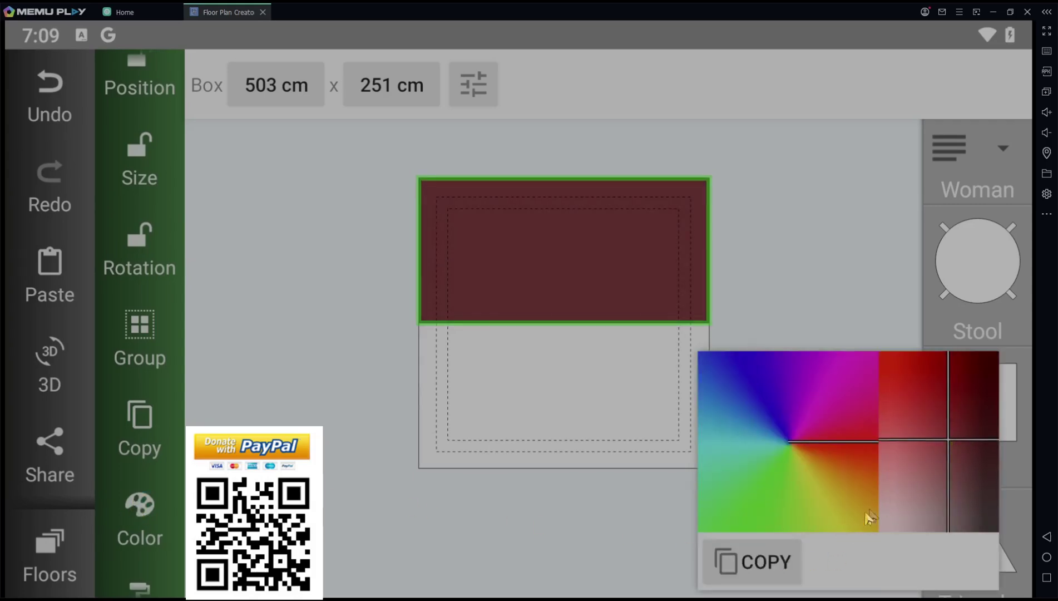
{"action": "left_click", "coordinate": [752, 570]}
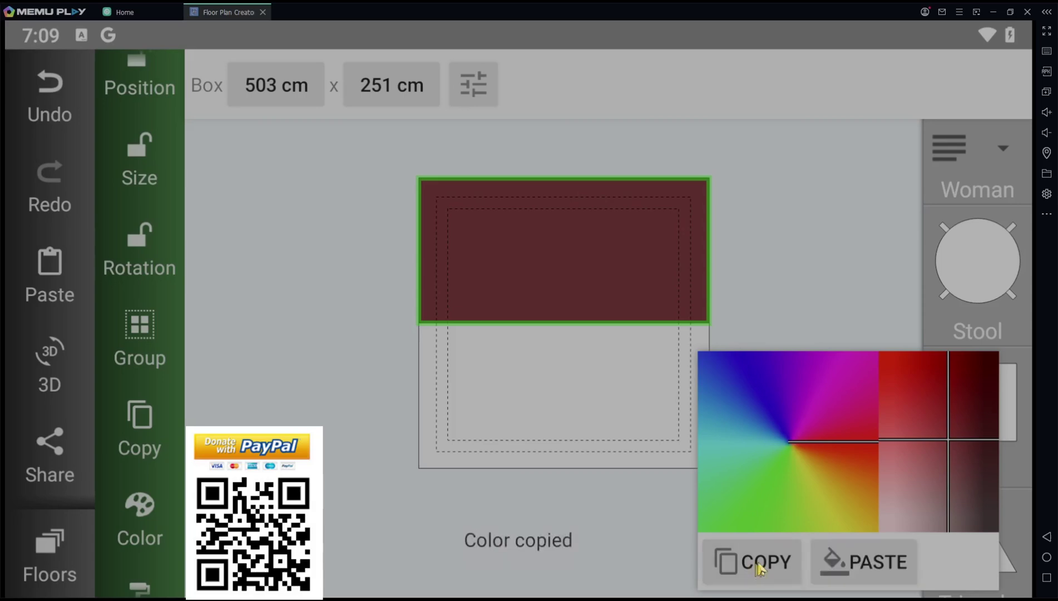
{"action": "left_click", "coordinate": [791, 278]}
Paste the copied dark red onto the lower roof box so both halves match.
{"action": "left_click", "coordinate": [601, 400]}
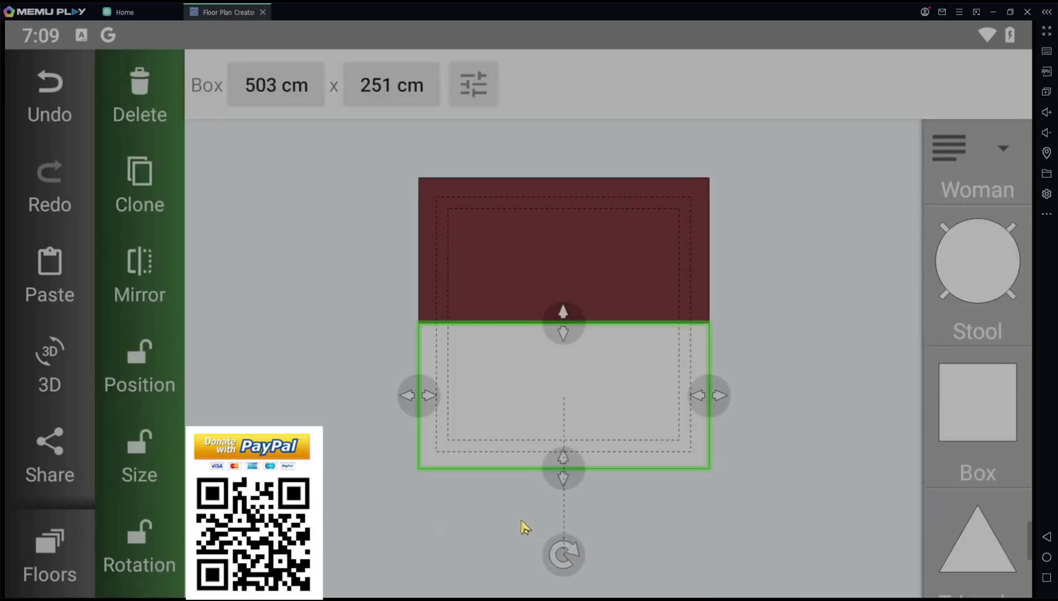
{"action": "left_click_drag", "start_coordinate": [162, 519], "coordinate": [163, 299]}
{"action": "left_click", "coordinate": [138, 476]}
{"action": "left_click_drag", "start_coordinate": [934, 421], "coordinate": [951, 441]}
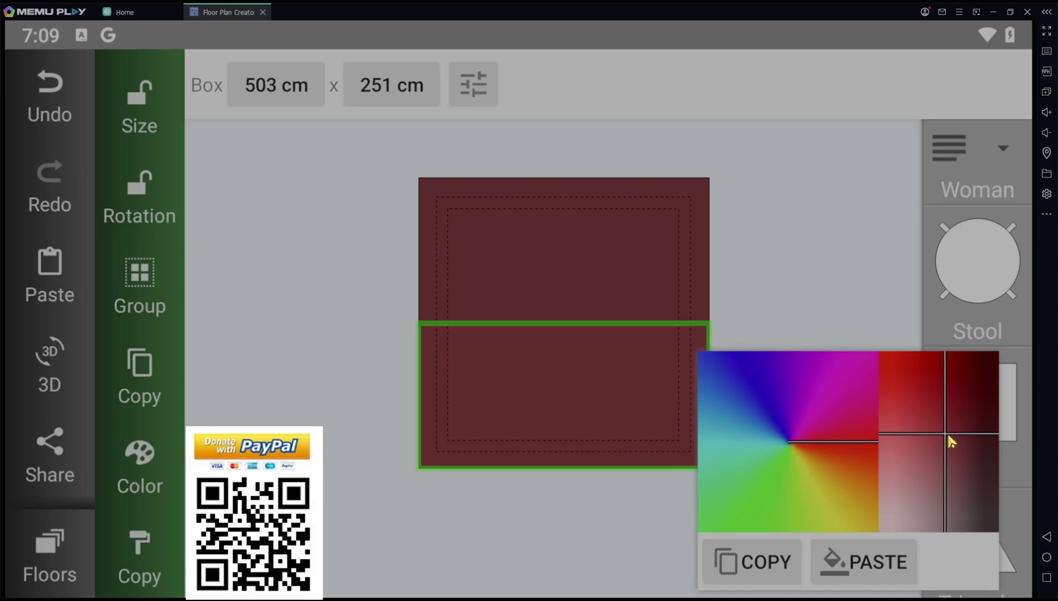
{"action": "left_click", "coordinate": [828, 578]}
{"action": "left_click", "coordinate": [822, 243]}
Switch to 3D and orbit to inspect the beige-walled house under its dark maroon gable roof.
{"action": "left_click_drag", "start_coordinate": [762, 356], "coordinate": [722, 448]}
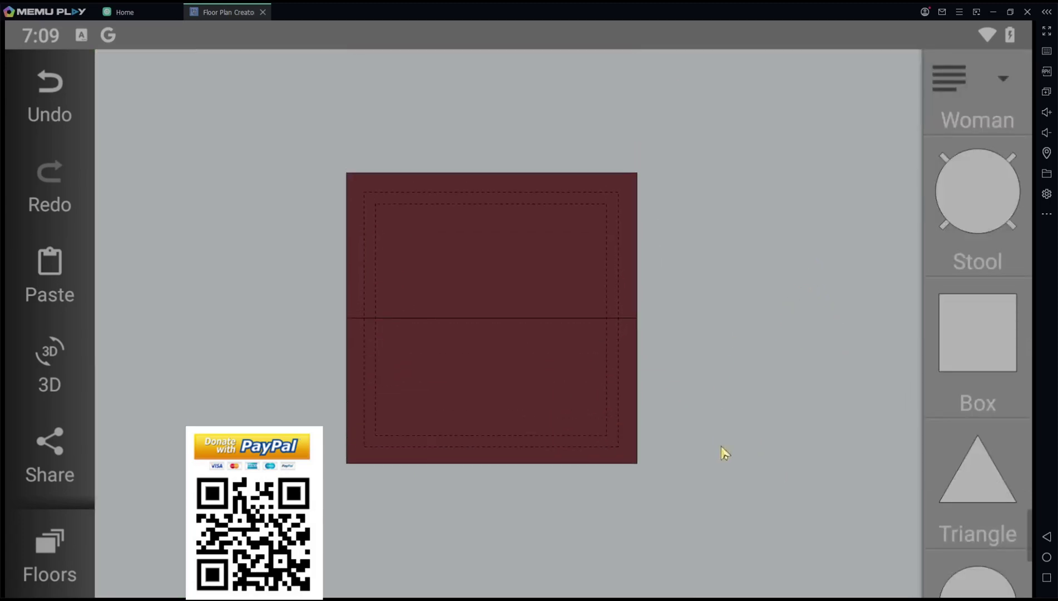
{"action": "left_click", "coordinate": [44, 372]}
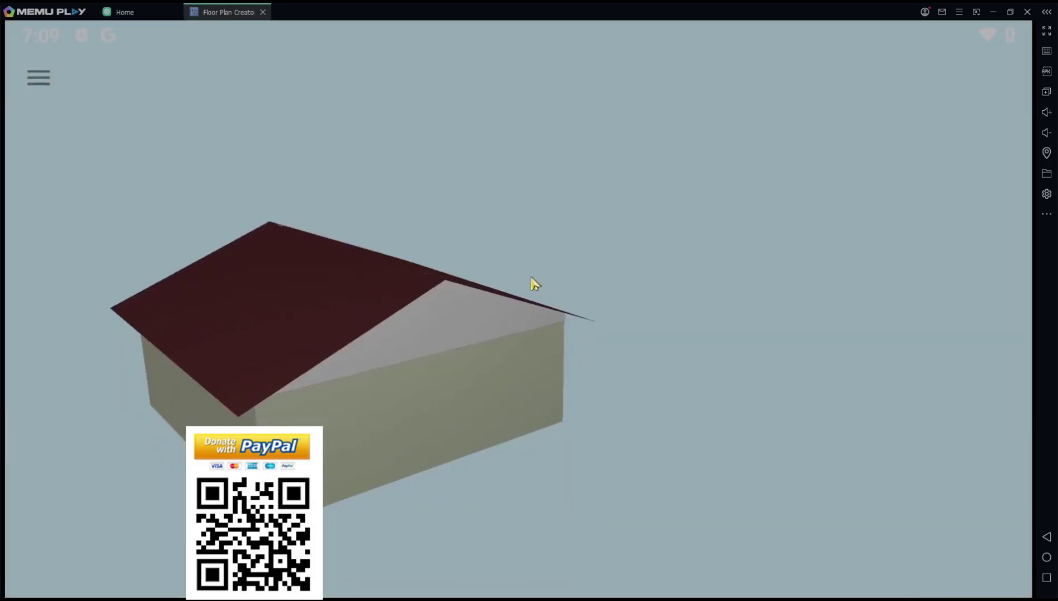
{"action": "left_click_drag", "start_coordinate": [531, 283], "coordinate": [792, 262]}
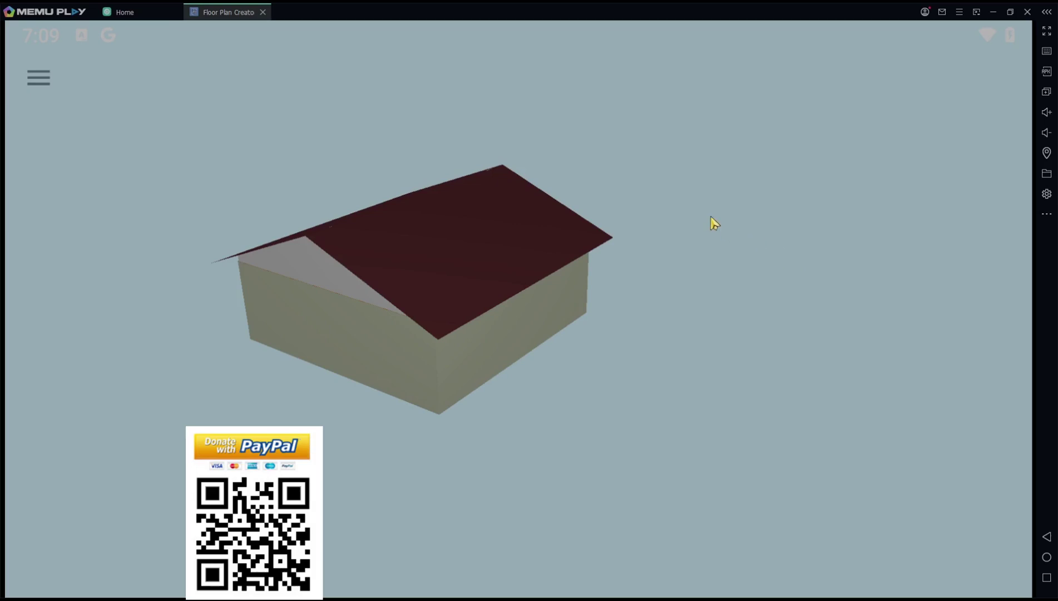